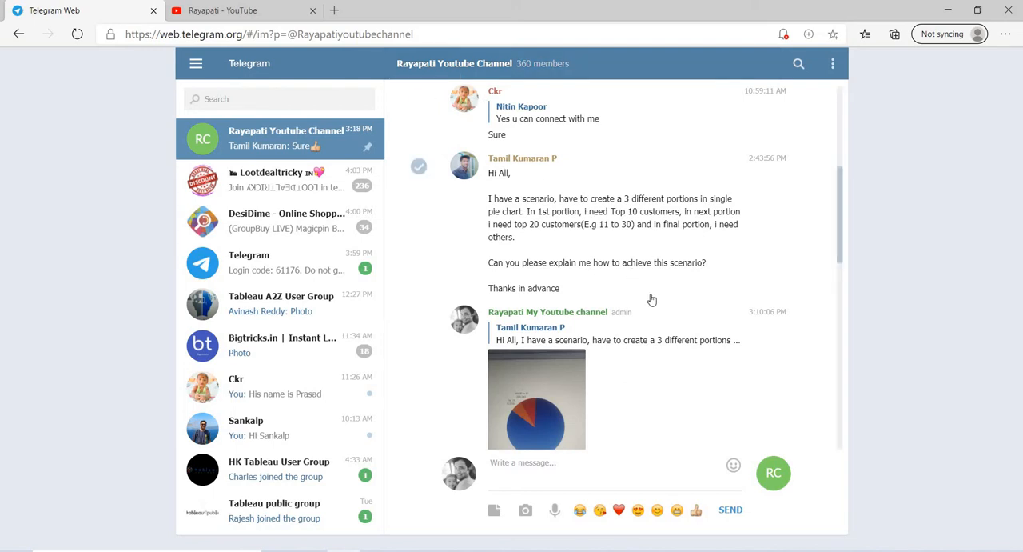
- View the YouTube channel's uploaded videos and return to the pie chart scenario message in Telegram
{"action": "left_click", "coordinate": [285, 14]}
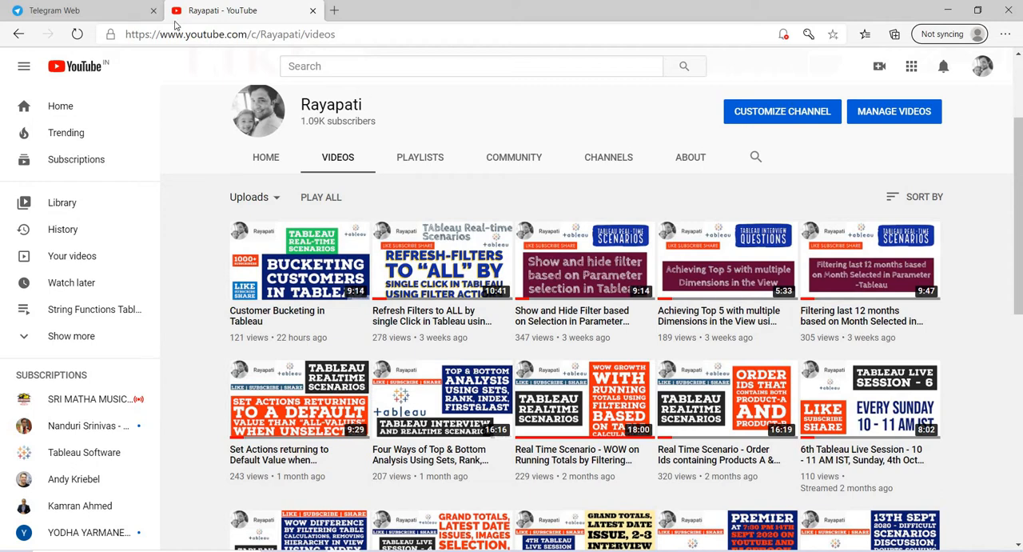
{"action": "left_click", "coordinate": [90, 11]}
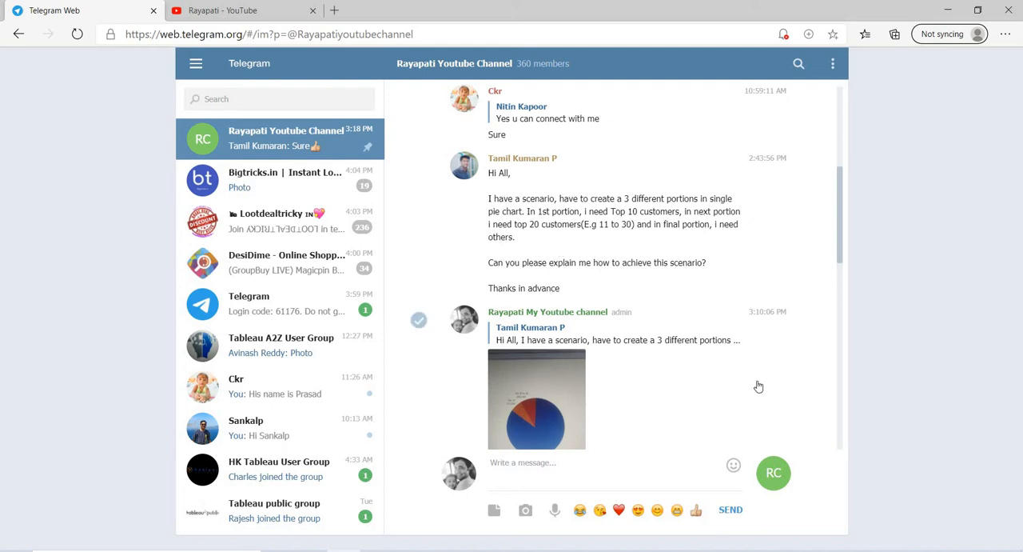
- Switch to Tableau Public, examine the slices of the finished pie chart on Sheet 2, and hide the Show Me pane
{"action": "left_click", "coordinate": [575, 551]}
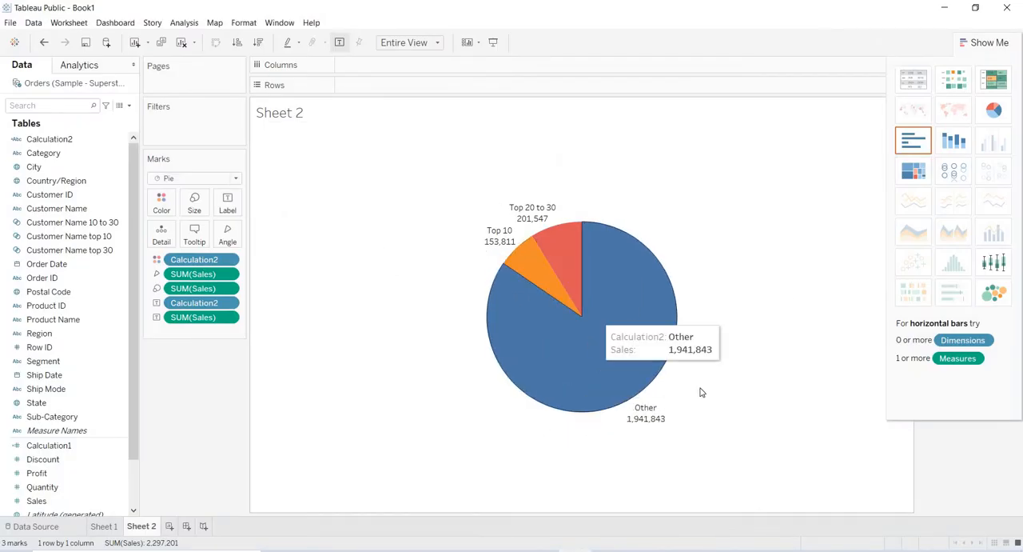
{"action": "mouse_move", "coordinate": [529, 259]}
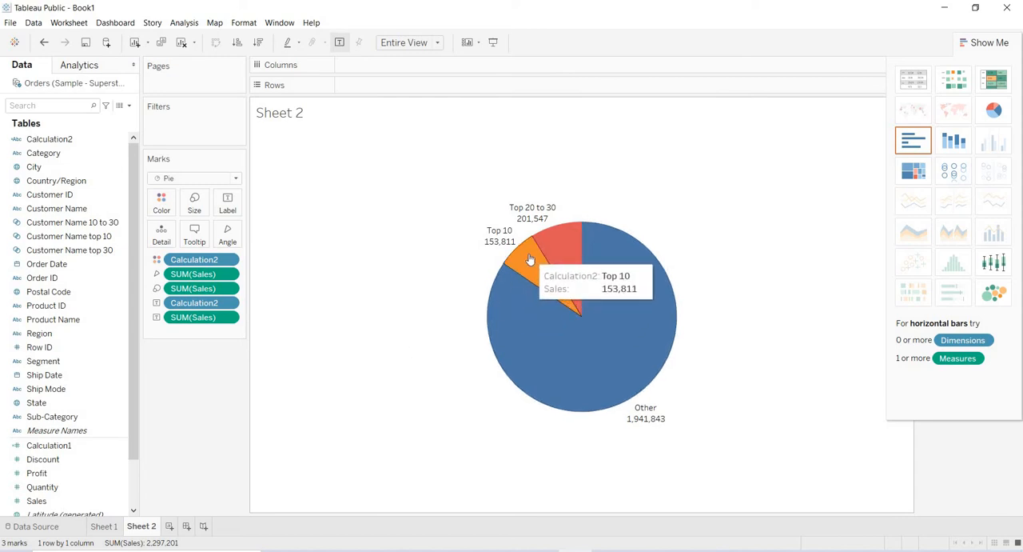
{"action": "mouse_move", "coordinate": [615, 293]}
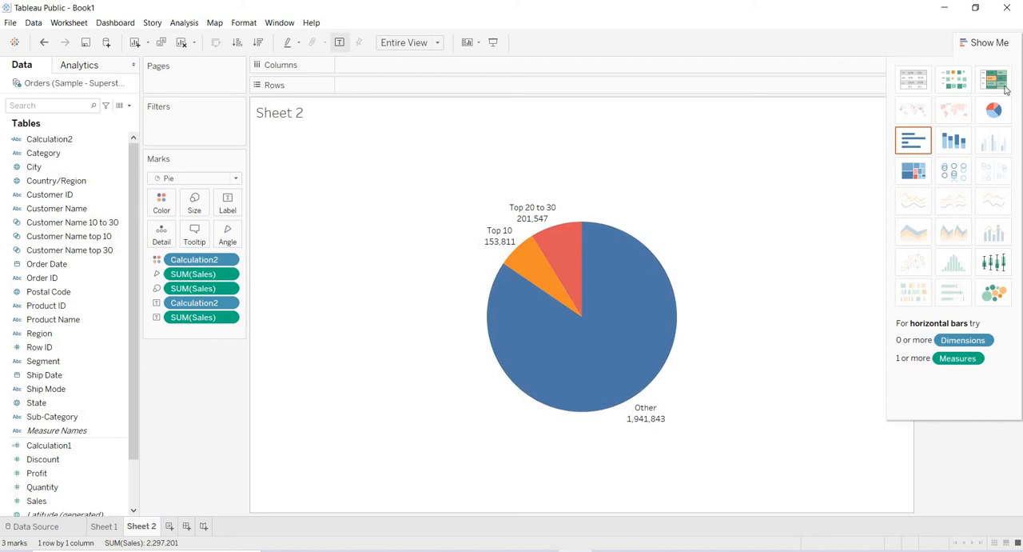
{"action": "left_click", "coordinate": [981, 44]}
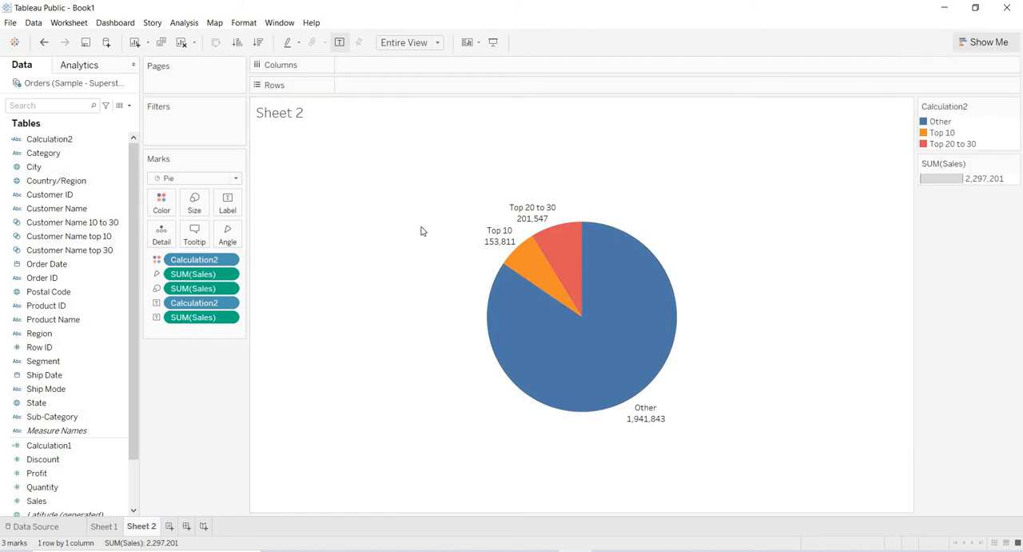
- Add a new blank worksheet after Sheet 2 and keep it active
{"action": "left_click", "coordinate": [168, 527]}
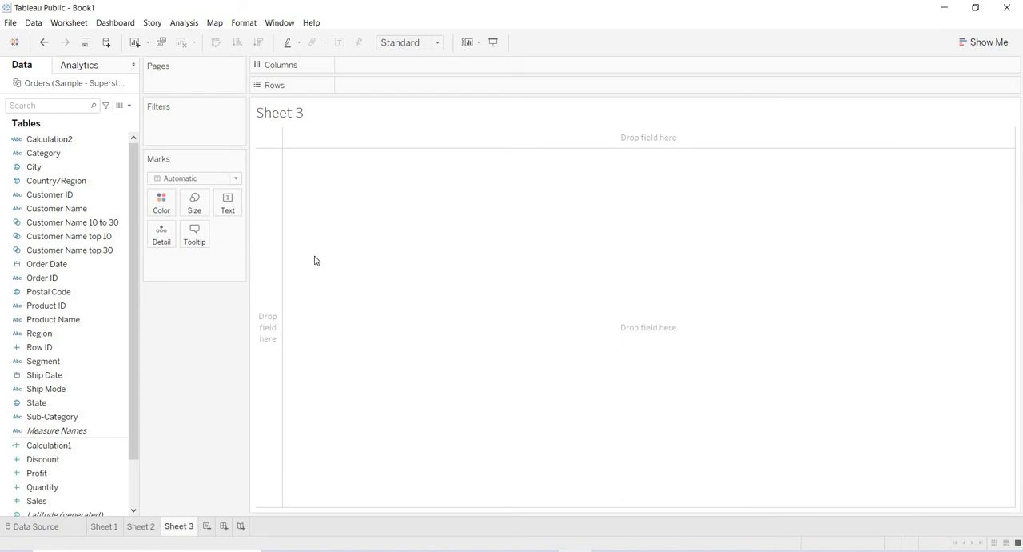
{"action": "left_click", "coordinate": [137, 527]}
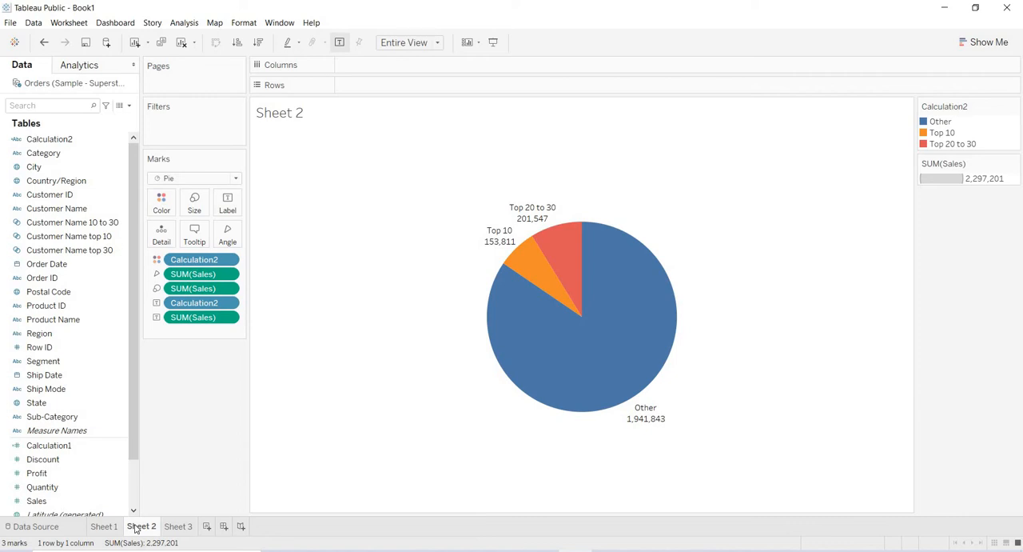
{"action": "right_click", "coordinate": [178, 527]}
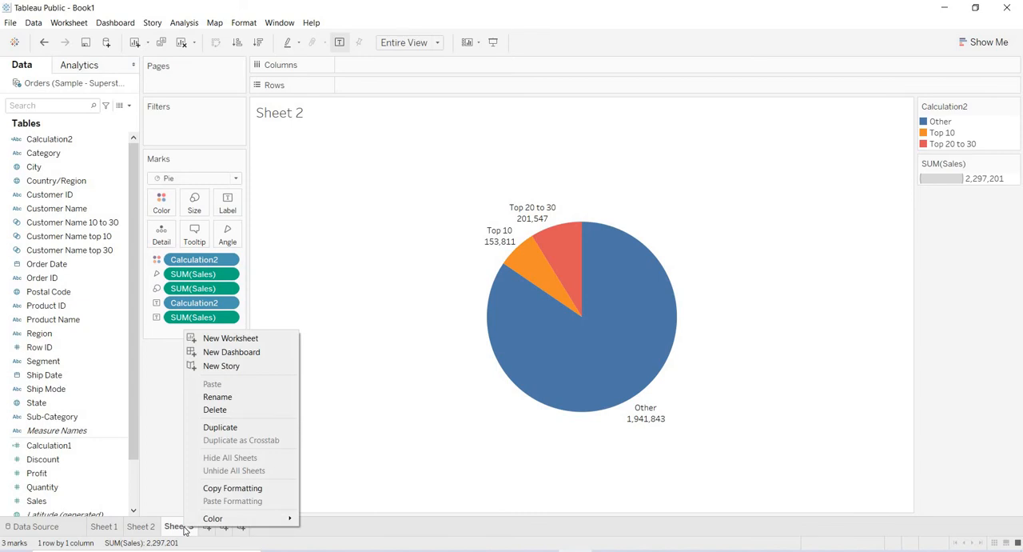
{"action": "left_click", "coordinate": [218, 397]}
{"action": "left_click", "coordinate": [210, 414]}
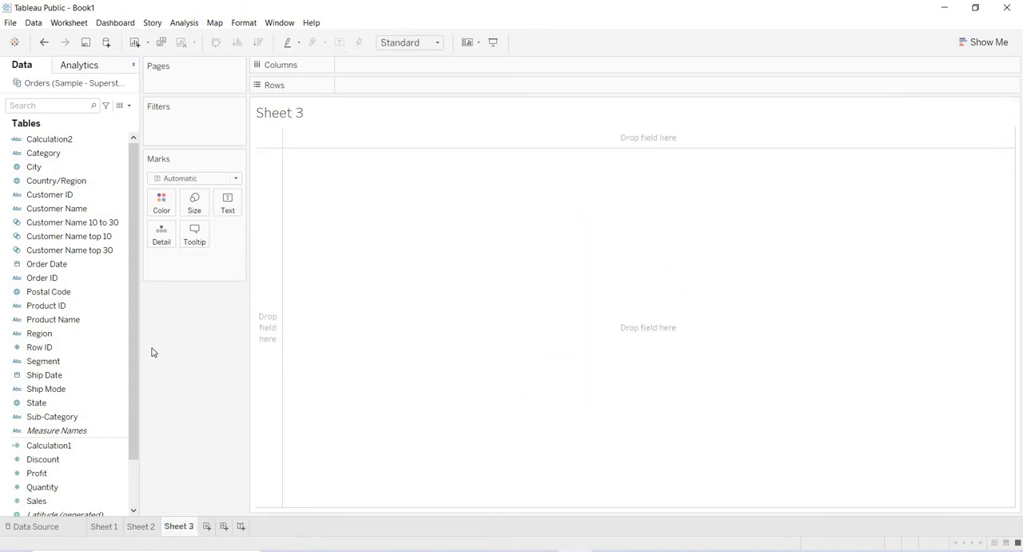
- Start a new set from the Customer Name field and name it "Top 30 Cust"
{"action": "right_click", "coordinate": [72, 210]}
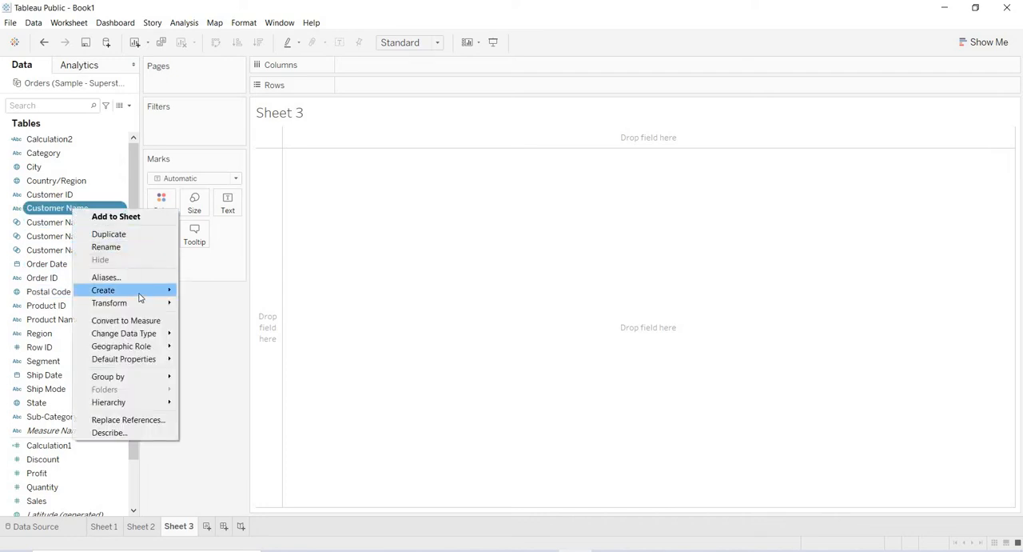
{"action": "mouse_move", "coordinate": [141, 292]}
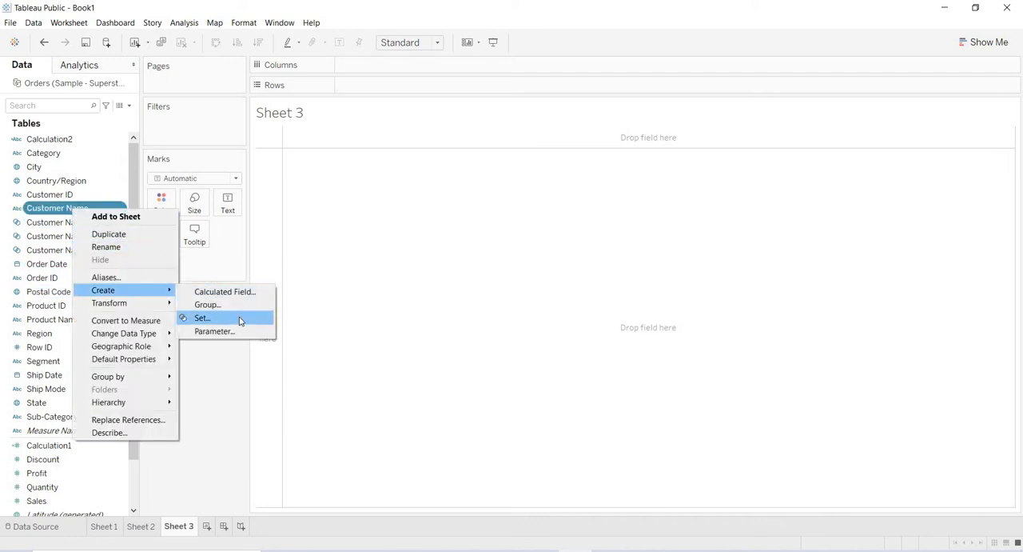
{"action": "left_click", "coordinate": [239, 321]}
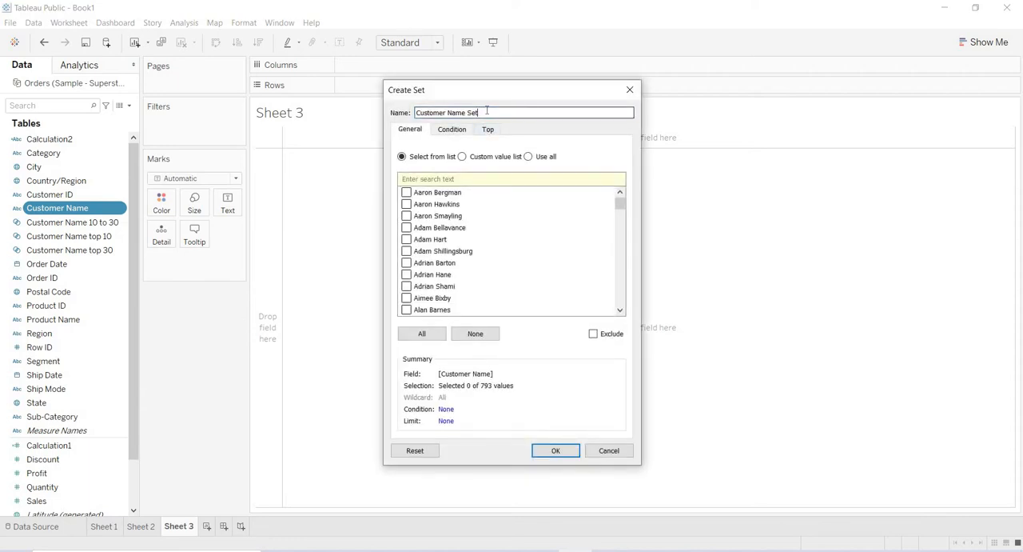
{"action": "key", "text": "BackSpace"}
{"action": "key", "text": "BackSpace"}
{"action": "key", "text": "BackSpace"}
{"action": "key", "text": "BackSpace"}
{"action": "key", "text": "BackSpace"}
{"action": "key", "text": "BackSpace"}
{"action": "key", "text": "BackSpace"}
{"action": "key", "text": "BackSpace"}
{"action": "key", "text": "BackSpace"}
{"action": "key", "text": "BackSpace"}
{"action": "key", "text": "BackSpace"}
{"action": "key", "text": "BackSpace"}
{"action": "key", "text": "BackSpace"}
{"action": "key", "text": "BackSpace"}
{"action": "key", "text": "BackSpace"}
{"action": "key", "text": "BackSpace"}
{"action": "left_click", "coordinate": [434, 113]}
{"action": "key", "text": "BackSpace"}
{"action": "type", "text": "3"}
- Limit the set to the top 30 by the sum of Sales and create it
{"action": "left_click", "coordinate": [488, 131]}
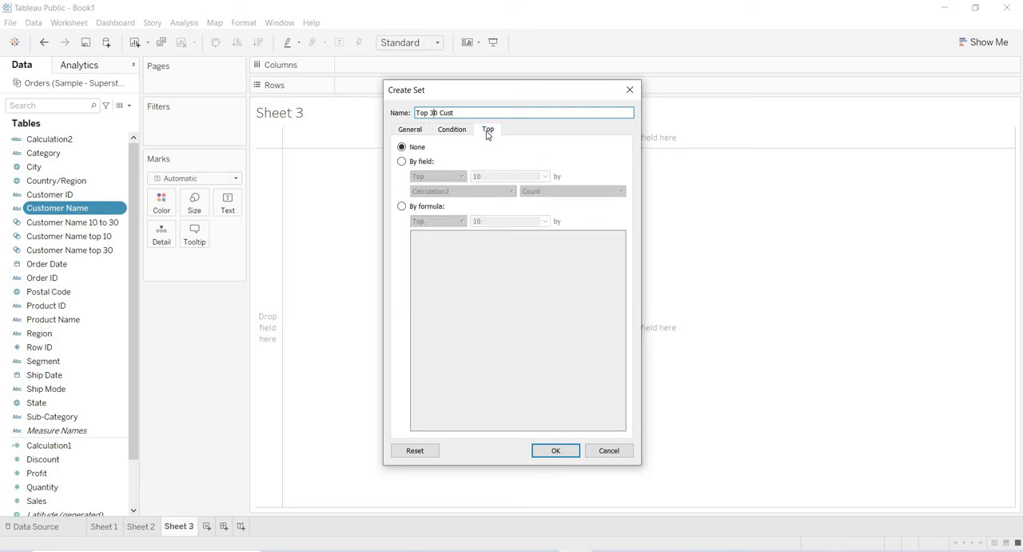
{"action": "left_click", "coordinate": [402, 163]}
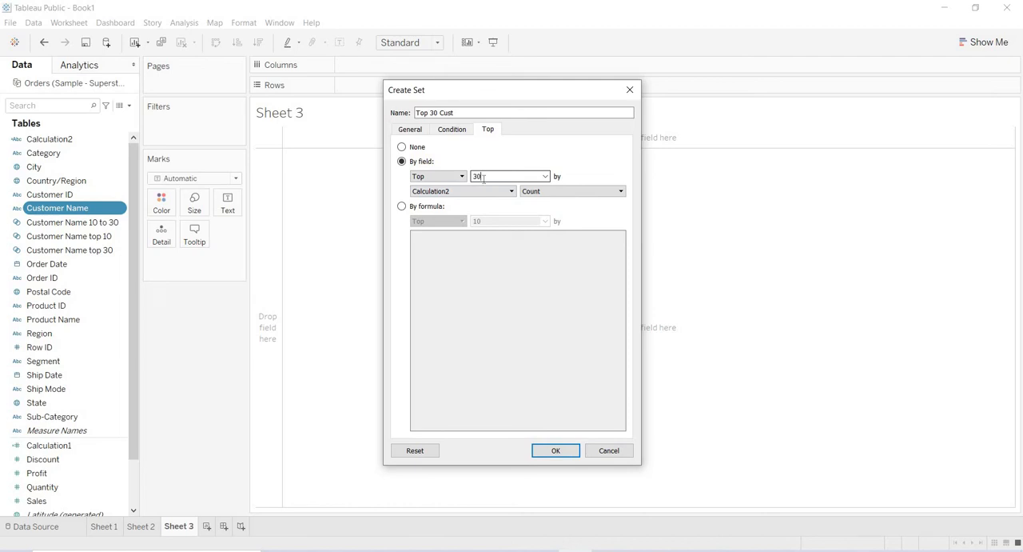
{"action": "left_click", "coordinate": [441, 194]}
{"action": "type", "text": "s"}
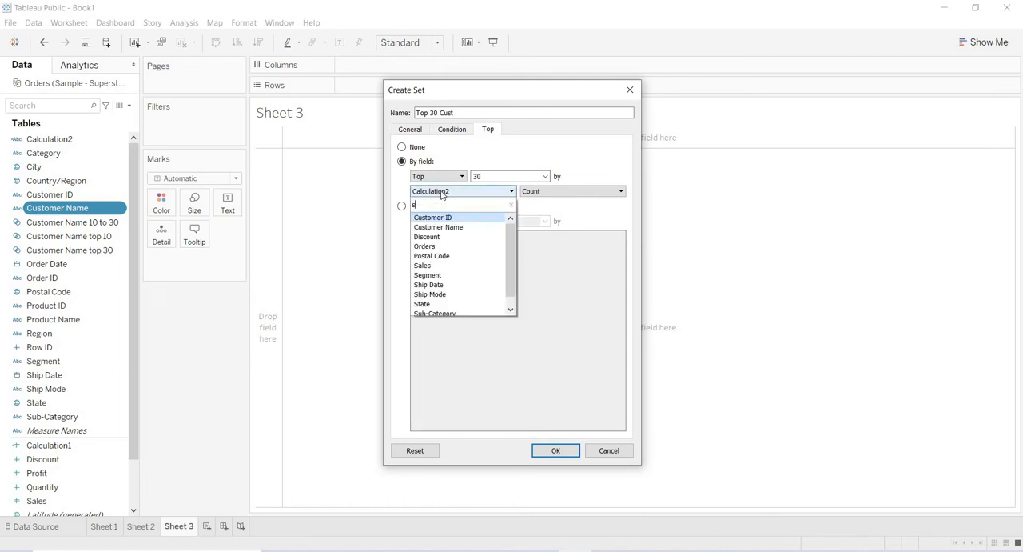
{"action": "type", "text": "al"}
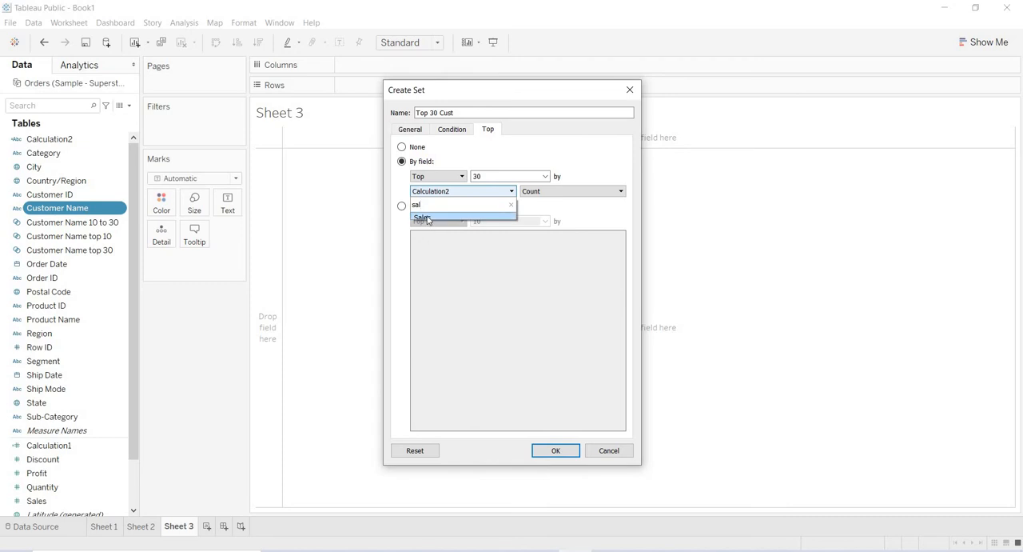
{"action": "left_click", "coordinate": [428, 219]}
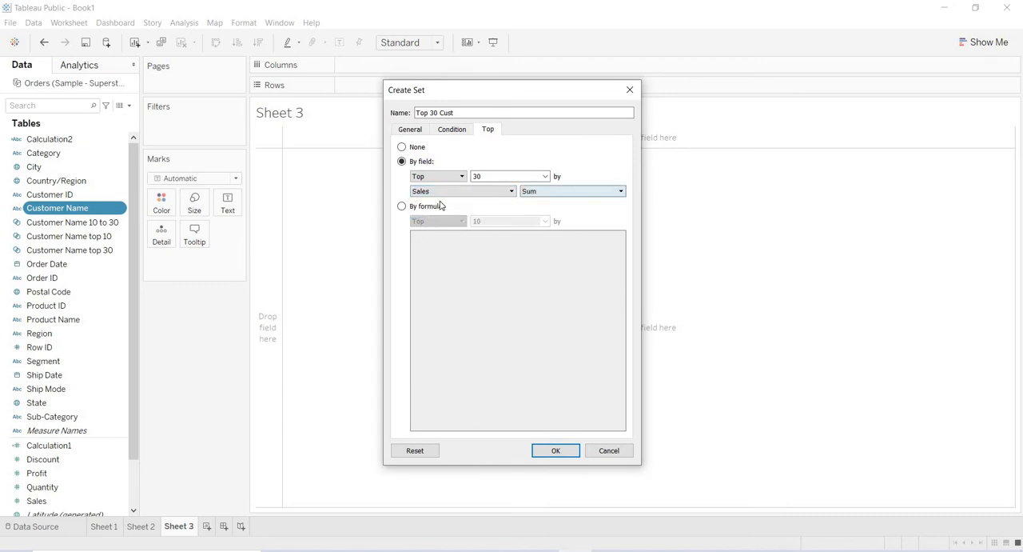
{"action": "left_click", "coordinate": [557, 450]}
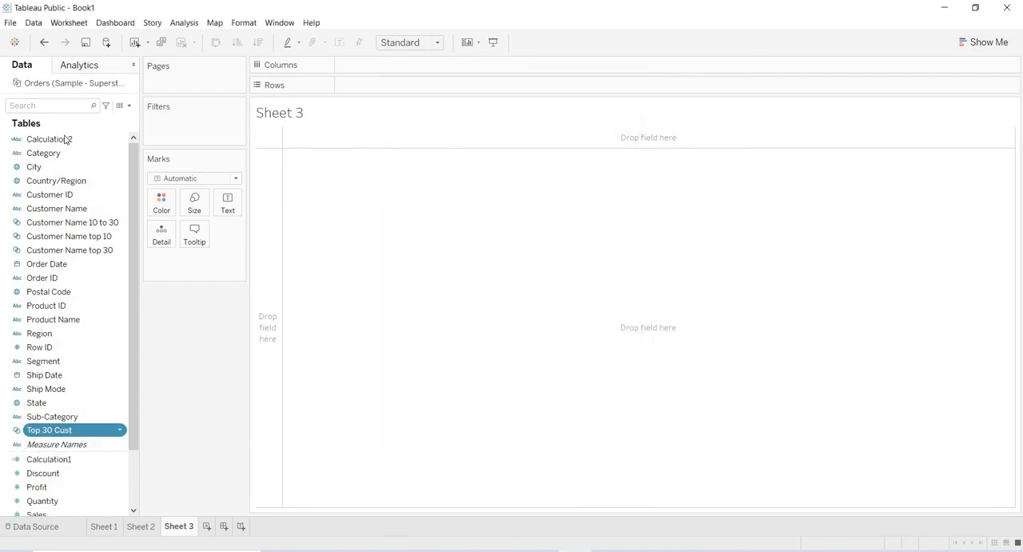
- Start another set from the Customer Name field and name it "Top 10 Cust"
{"action": "right_click", "coordinate": [64, 210]}
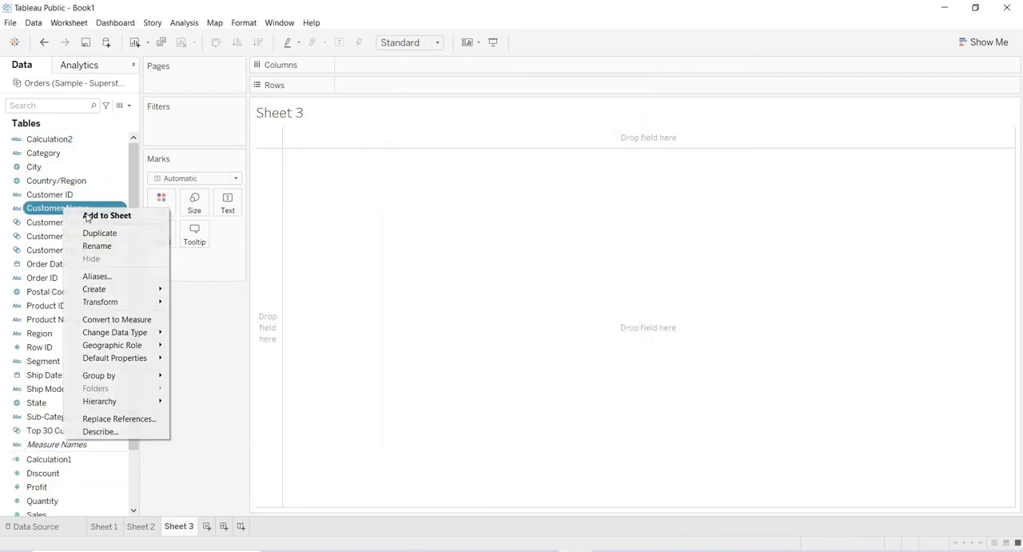
{"action": "mouse_move", "coordinate": [144, 289]}
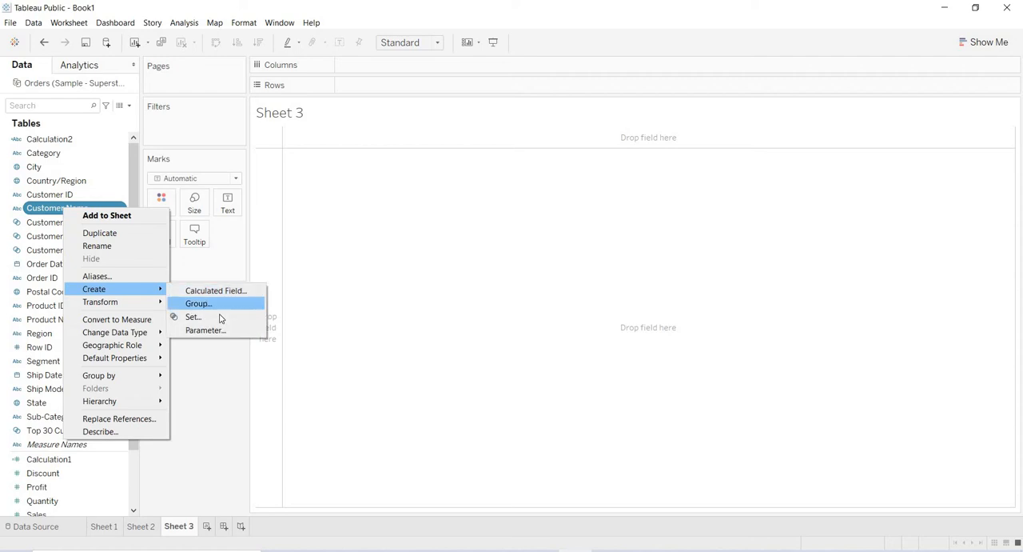
{"action": "left_click", "coordinate": [220, 316]}
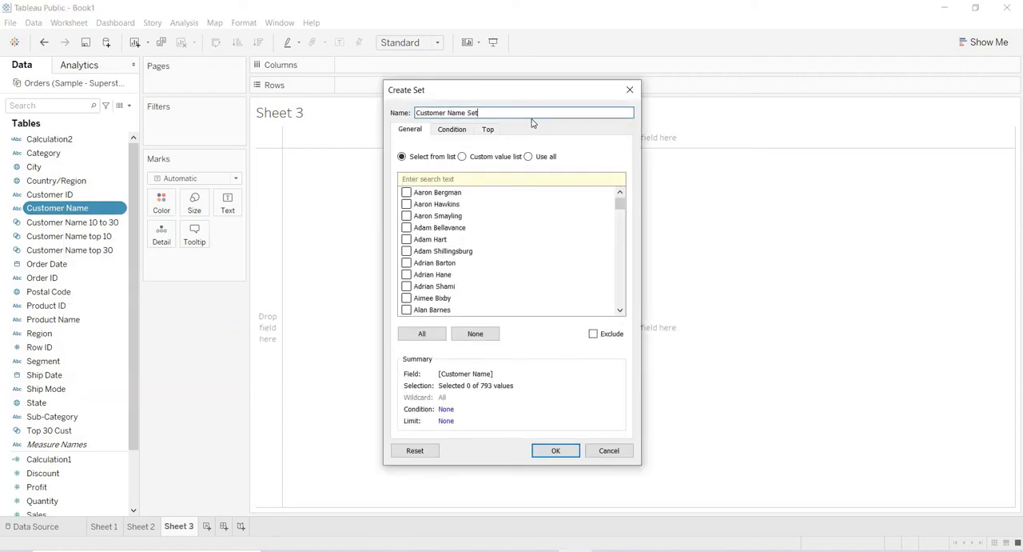
{"action": "key", "text": "BackSpace"}
{"action": "key", "text": "BackSpace"}
{"action": "key", "text": "BackSpace"}
{"action": "key", "text": "BackSpace"}
{"action": "key", "text": "BackSpace"}
{"action": "key", "text": "BackSpace"}
{"action": "key", "text": "BackSpace"}
{"action": "key", "text": "BackSpace"}
{"action": "key", "text": "BackSpace"}
{"action": "key", "text": "BackSpace"}
{"action": "key", "text": "BackSpace"}
{"action": "key", "text": "BackSpace"}
{"action": "key", "text": "BackSpace"}
{"action": "type", "text": "Top"}
- Limit the set to the top 10 by the sum of Sales and create it
{"action": "left_click", "coordinate": [488, 130]}
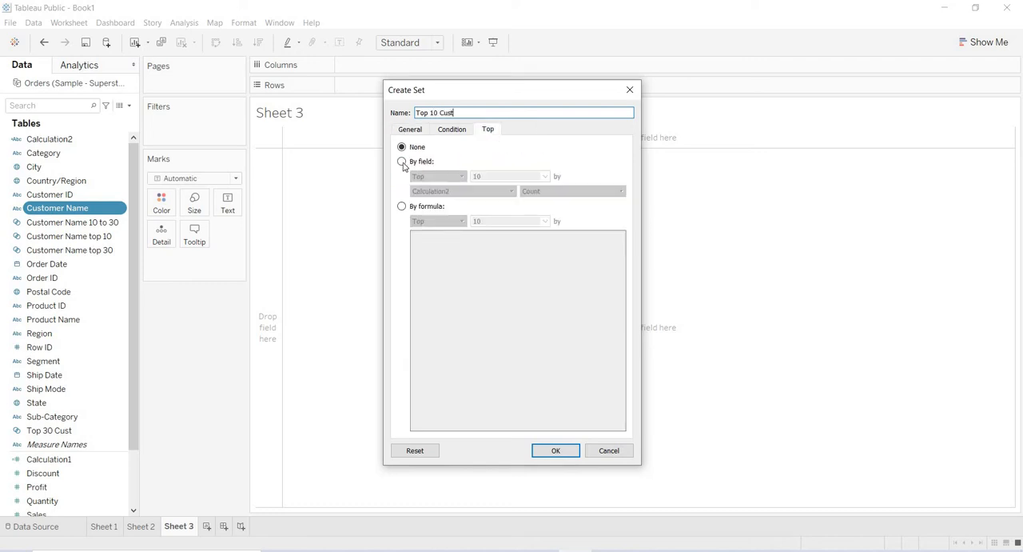
{"action": "left_click", "coordinate": [404, 163]}
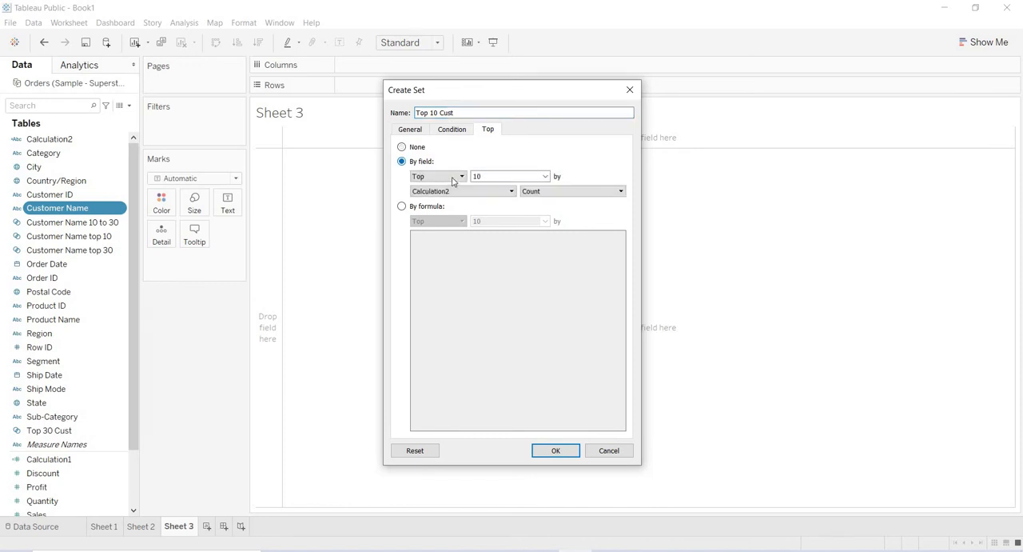
{"action": "left_click", "coordinate": [457, 194]}
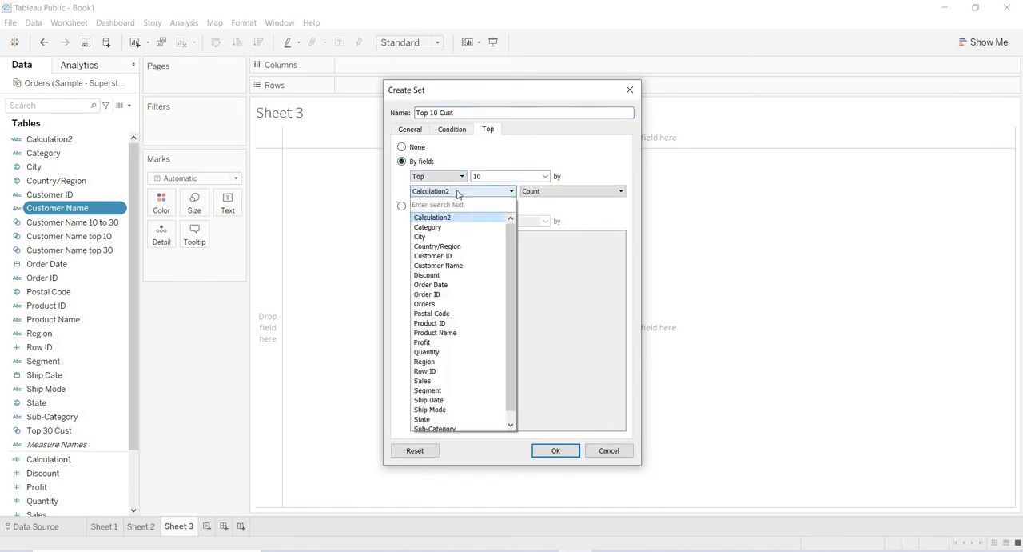
{"action": "type", "text": "sal"}
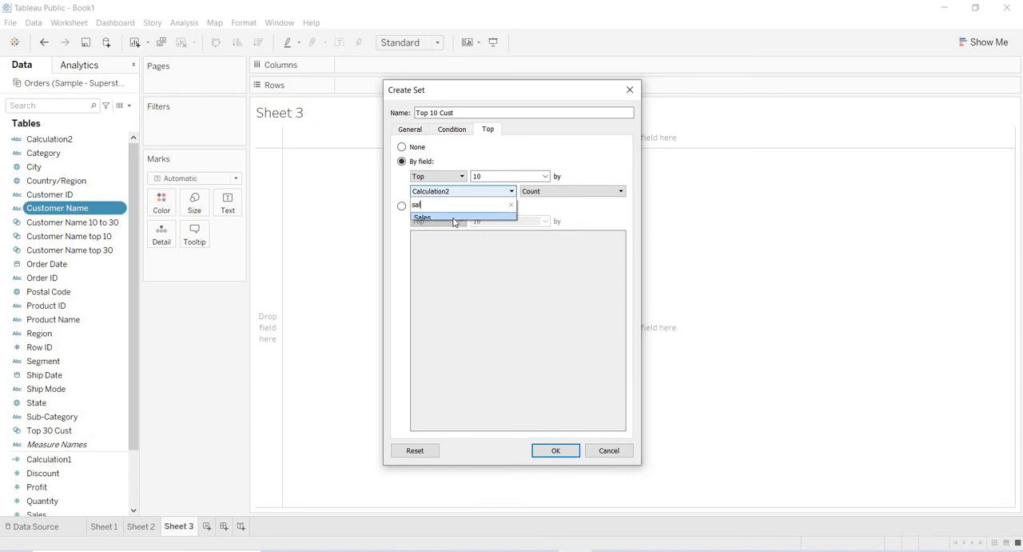
{"action": "left_click", "coordinate": [453, 218]}
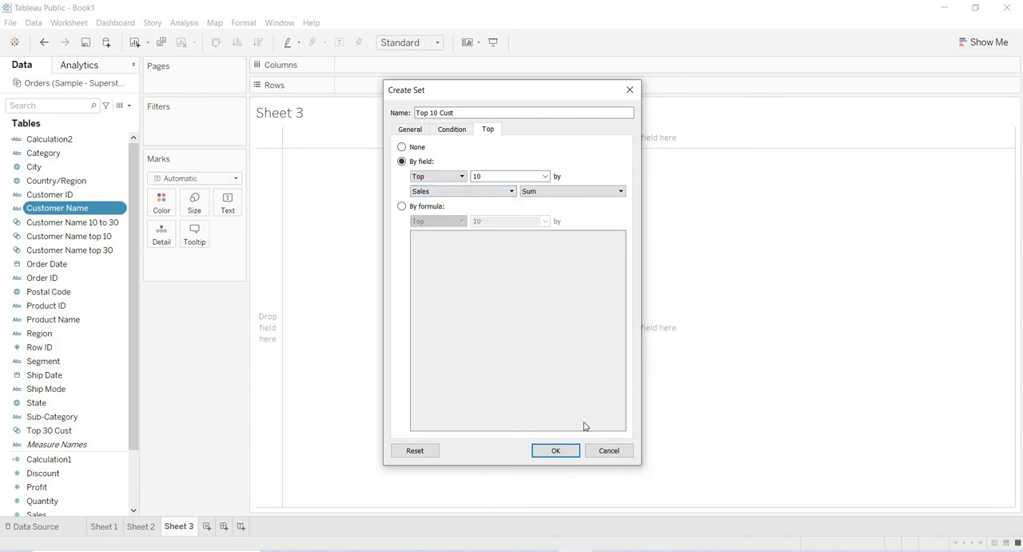
{"action": "left_click", "coordinate": [557, 451]}
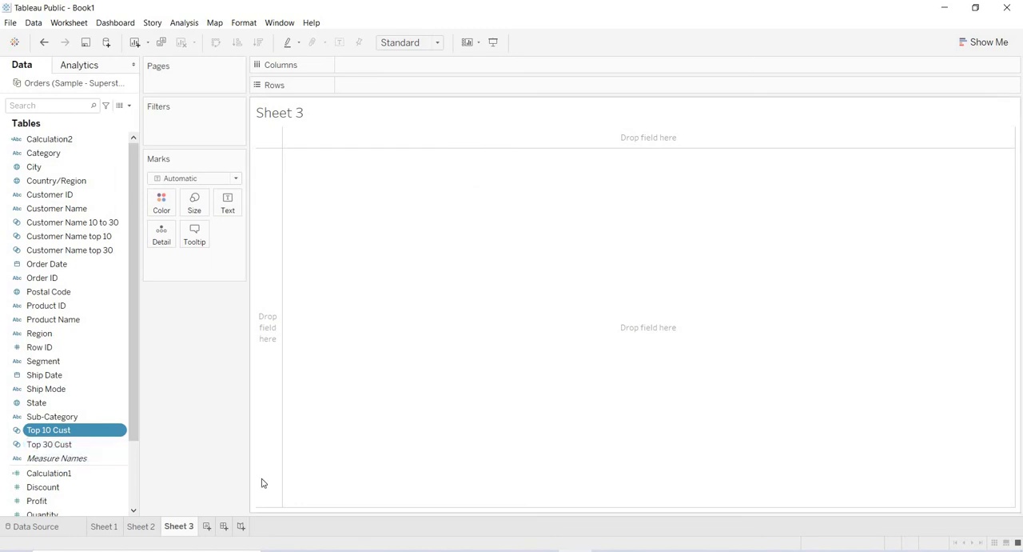
- Start a combined set from the Top 10 Cust and Top 30 Cust sets
{"action": "key", "text": "alt+Tab"}
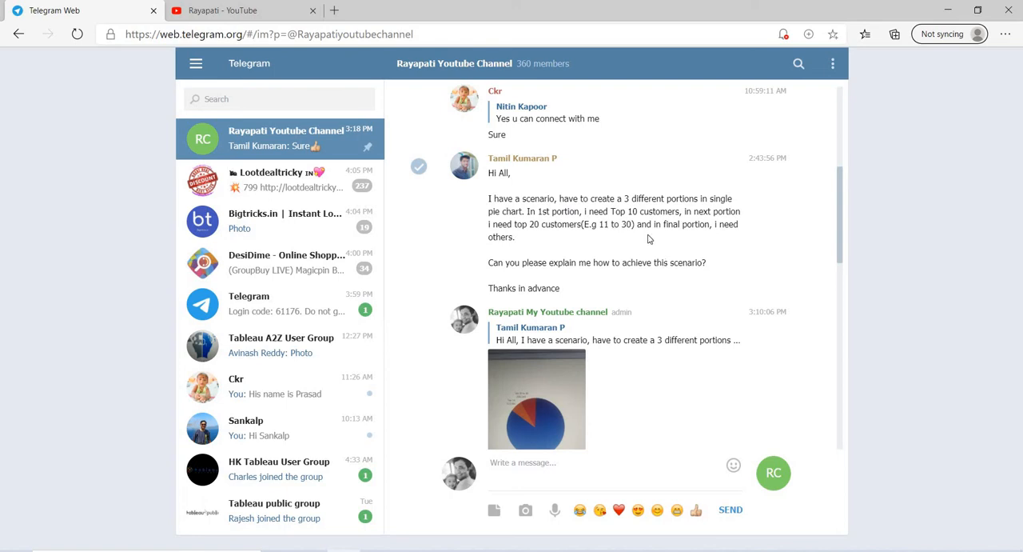
{"action": "key", "text": "alt+Tab"}
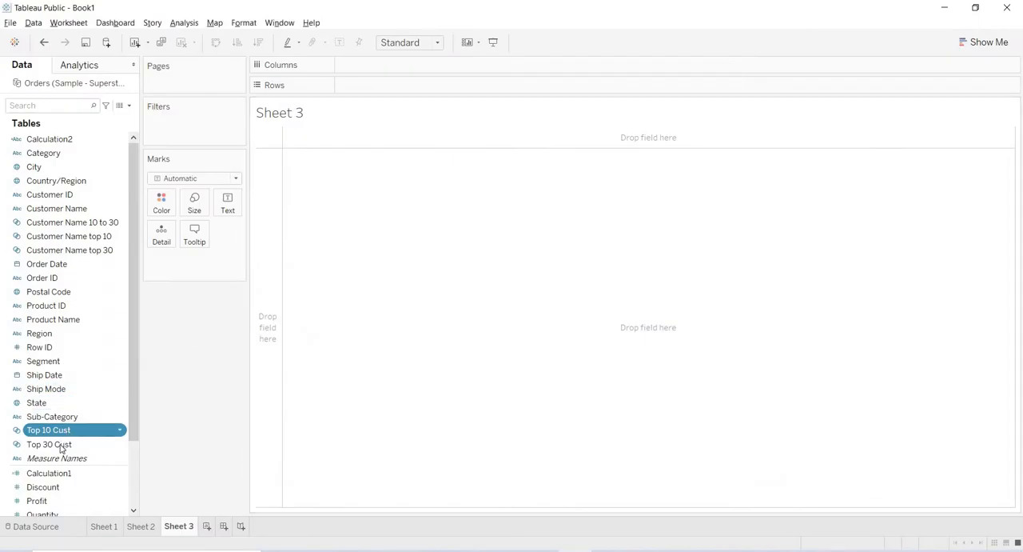
{"action": "left_click", "coordinate": [60, 445], "text": "ctrl"}
{"action": "left_click", "coordinate": [61, 446], "text": "shift"}
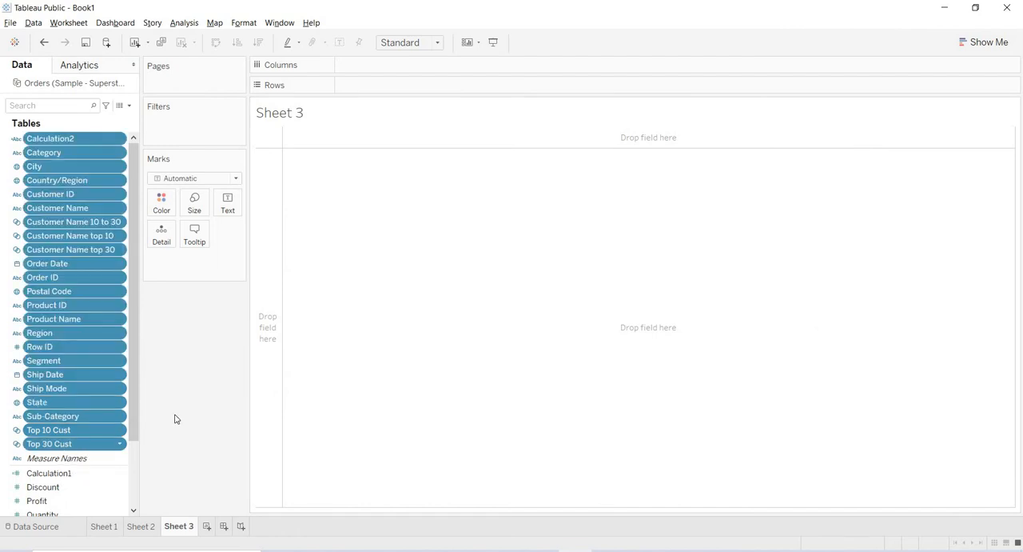
{"action": "left_click", "coordinate": [103, 431]}
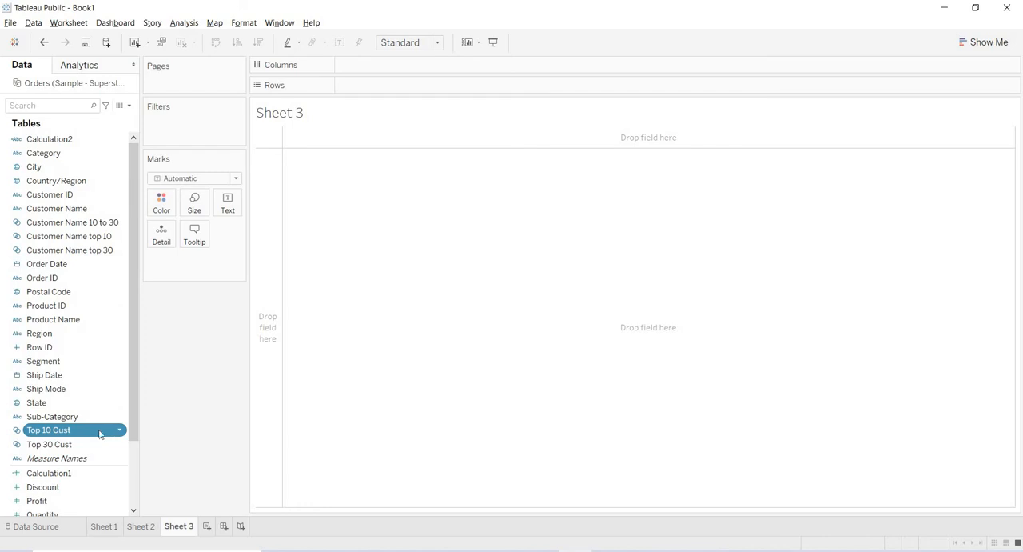
{"action": "left_click", "coordinate": [80, 444], "text": "ctrl"}
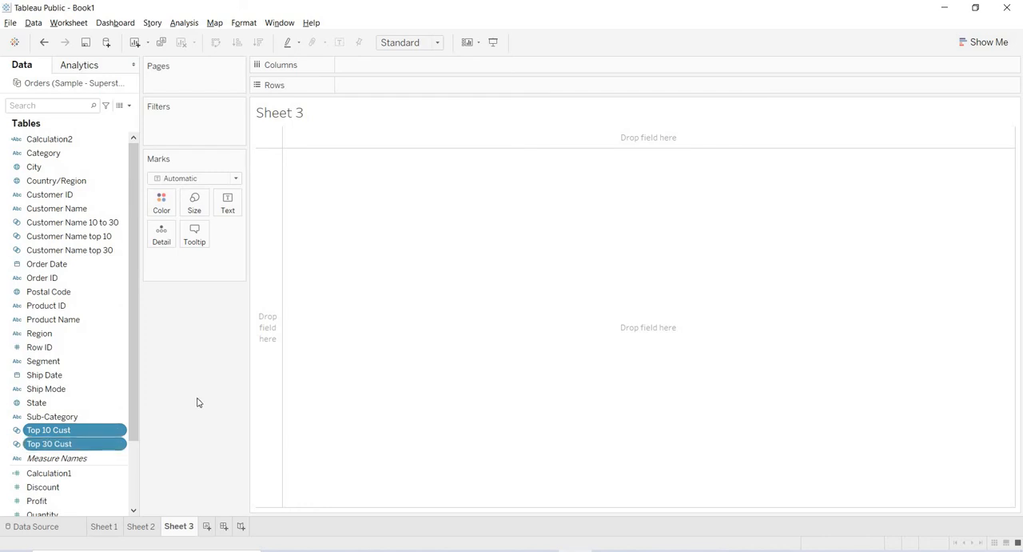
{"action": "right_click", "coordinate": [84, 437]}
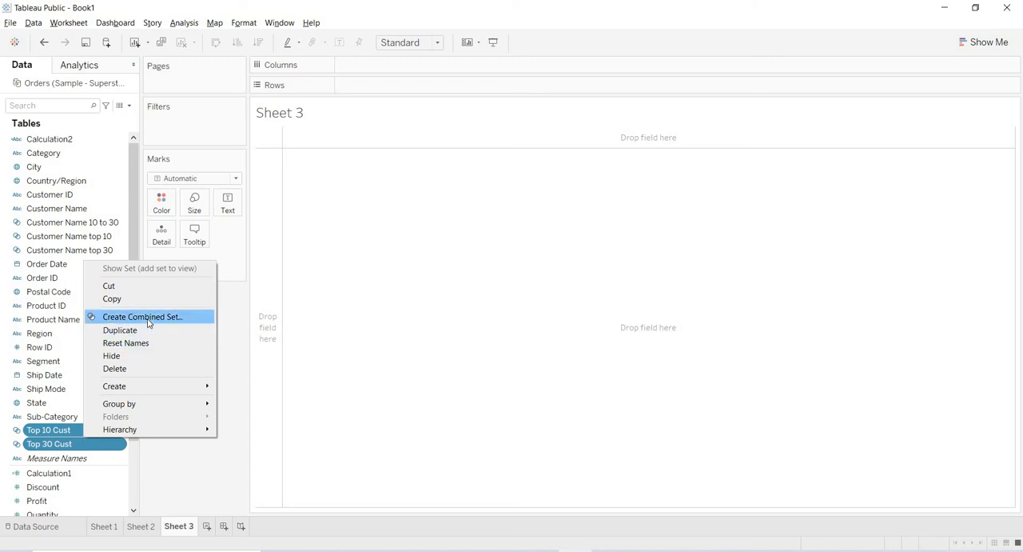
{"action": "left_click", "coordinate": [148, 319]}
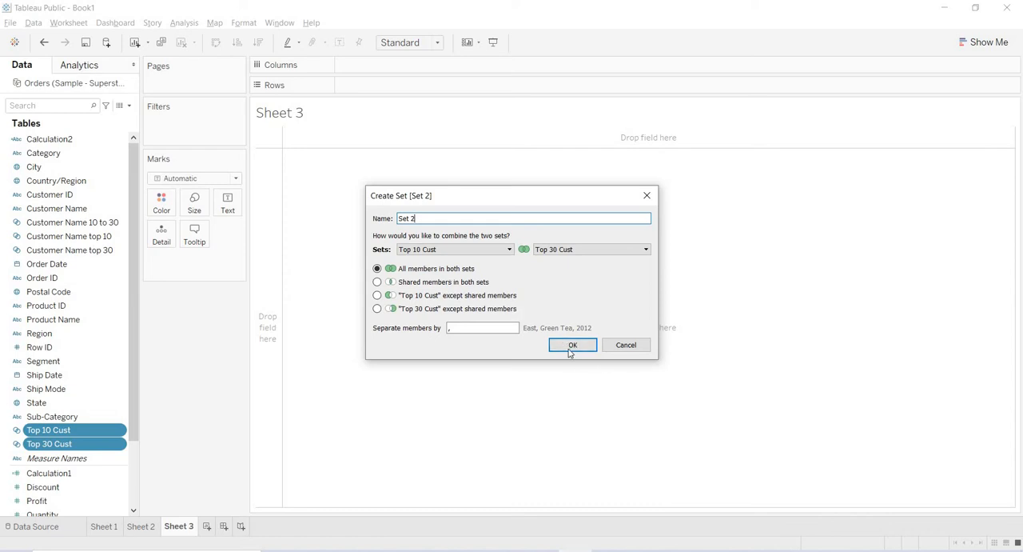
- Keep only the "Top 30 Cust" members except shared ones, name the set "Top 11-30 Customers" and create it
{"action": "left_click", "coordinate": [377, 309]}
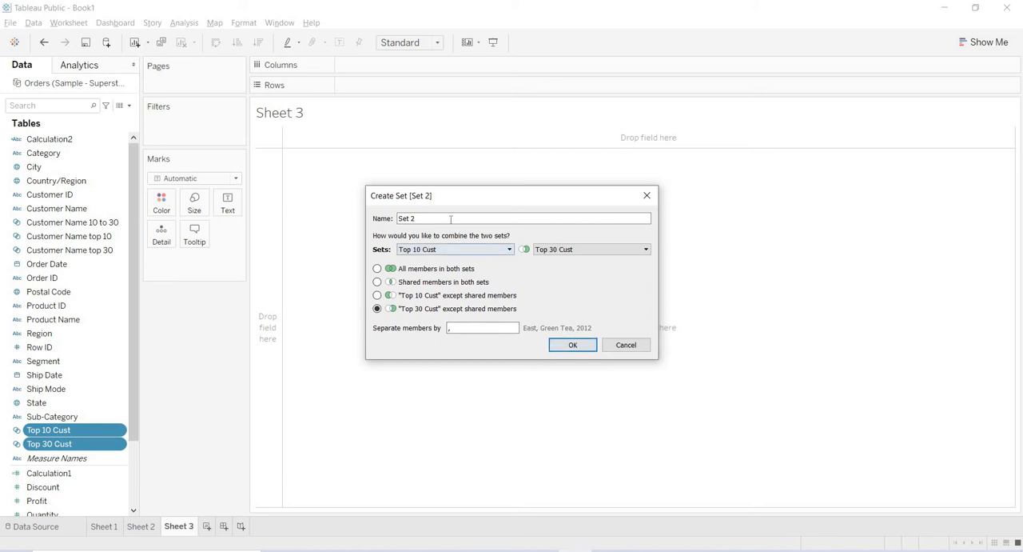
{"action": "left_click_drag", "start_coordinate": [450, 218], "coordinate": [164, 201]}
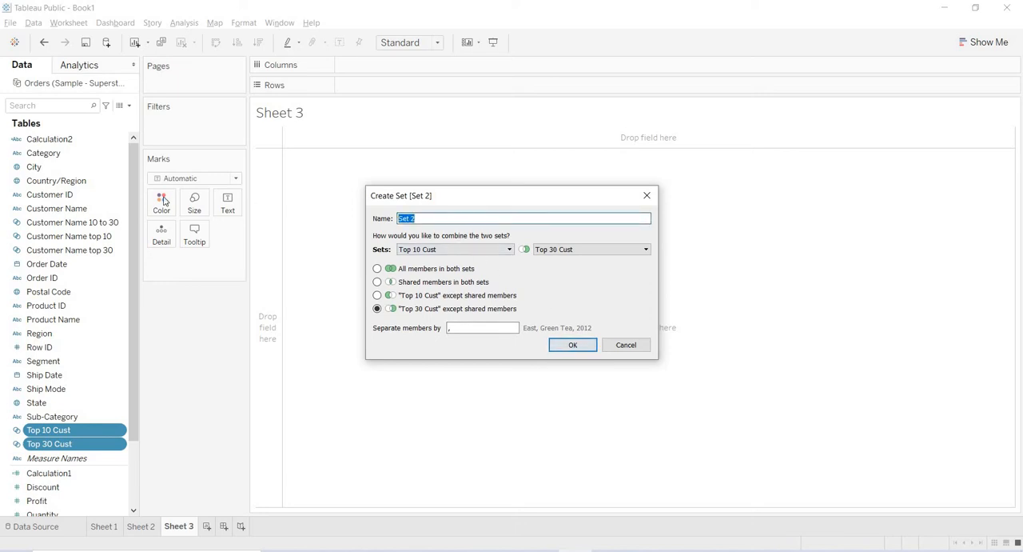
{"action": "type", "text": "Top 11-30 Customers"}
{"action": "left_click", "coordinate": [573, 345]}
- List the customers by placing the Customer Name field on rows
{"action": "left_click_drag", "start_coordinate": [66, 209], "coordinate": [380, 92]}
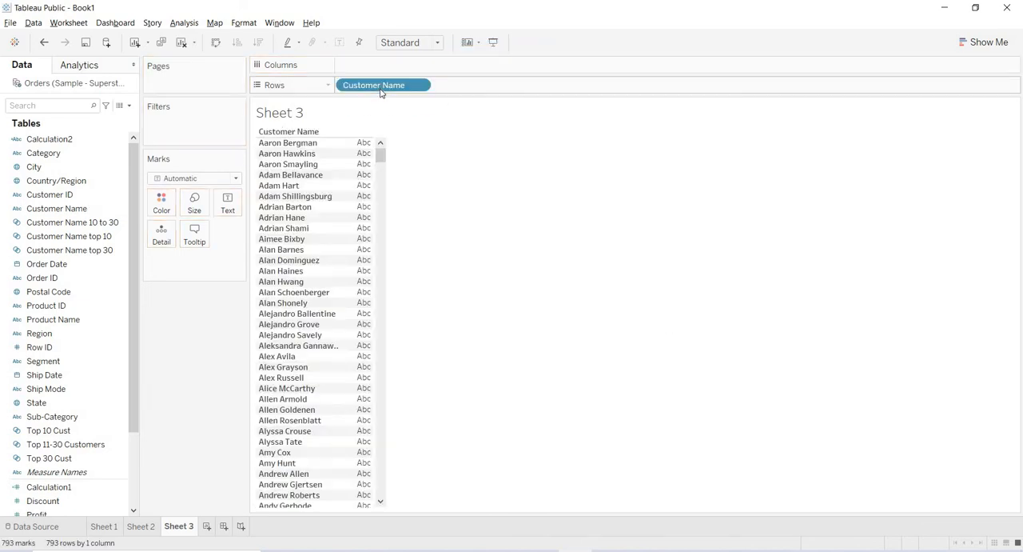
{"action": "left_click", "coordinate": [104, 335]}
{"action": "left_click", "coordinate": [57, 433]}
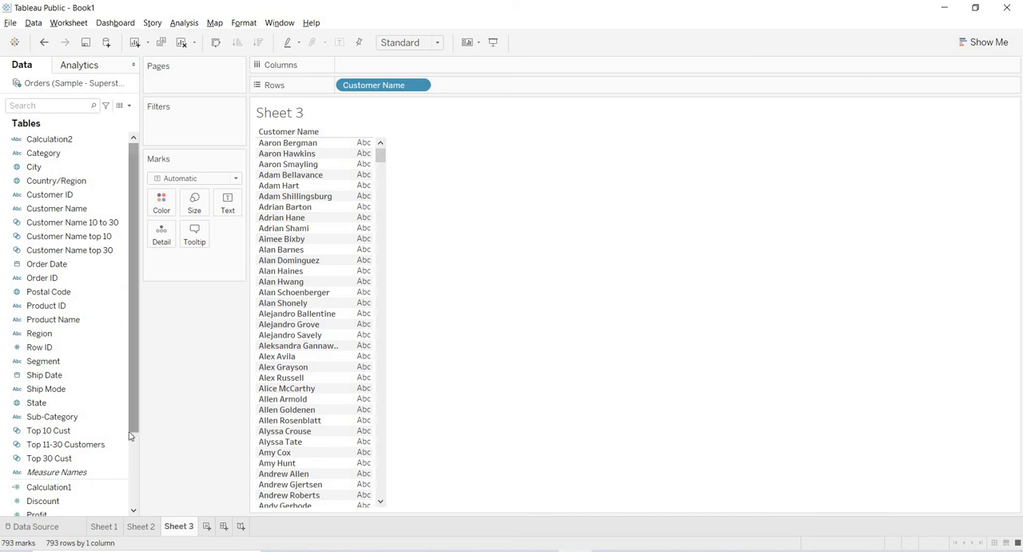
{"action": "scroll", "coordinate": [131, 436], "scroll_direction": "down", "scroll_amount": 3}
{"action": "left_click", "coordinate": [108, 306]}
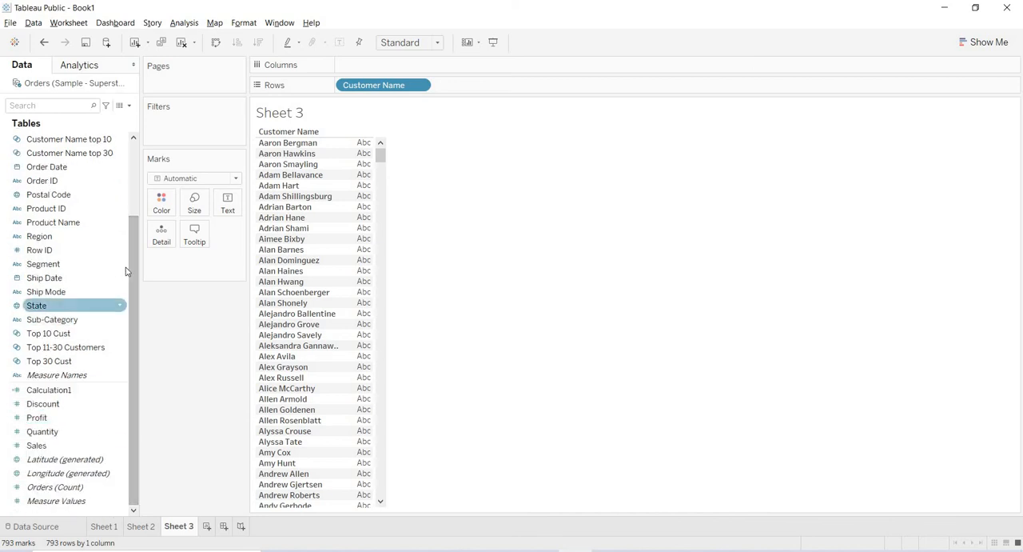
{"action": "left_click_drag", "start_coordinate": [133, 281], "coordinate": [480, 85]}
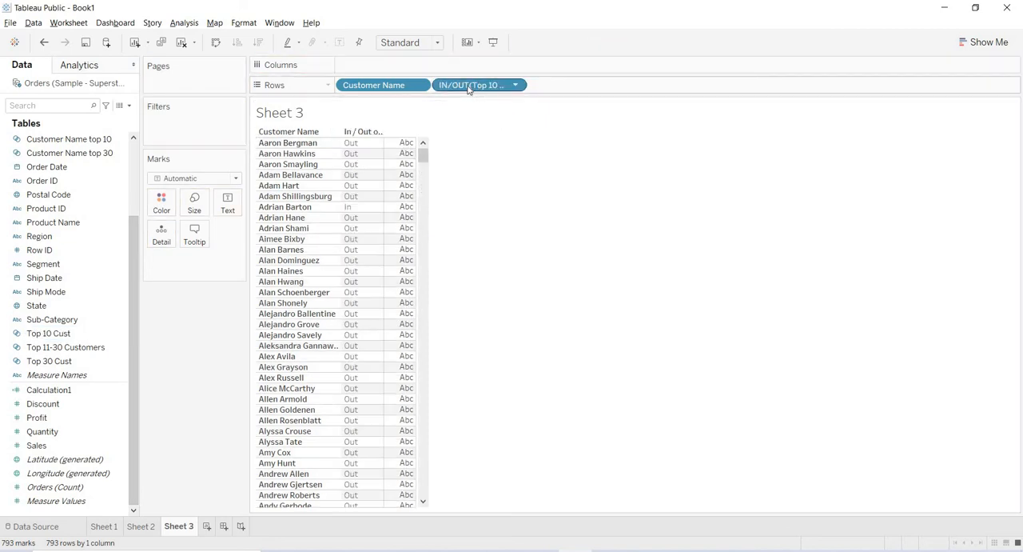
{"action": "left_click_drag", "start_coordinate": [469, 90], "coordinate": [192, 129]}
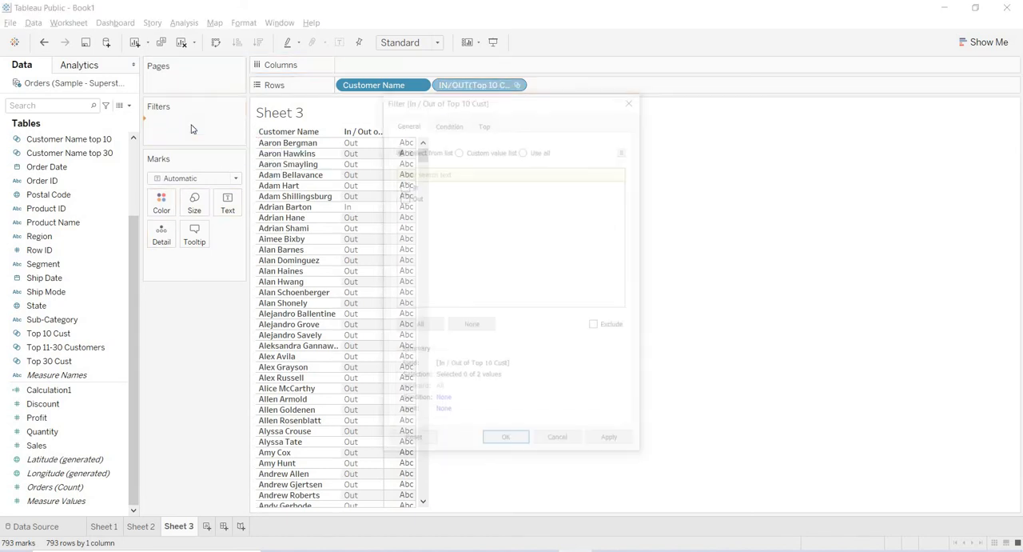
{"action": "left_click", "coordinate": [633, 101]}
{"action": "left_click_drag", "start_coordinate": [477, 85], "coordinate": [174, 389]}
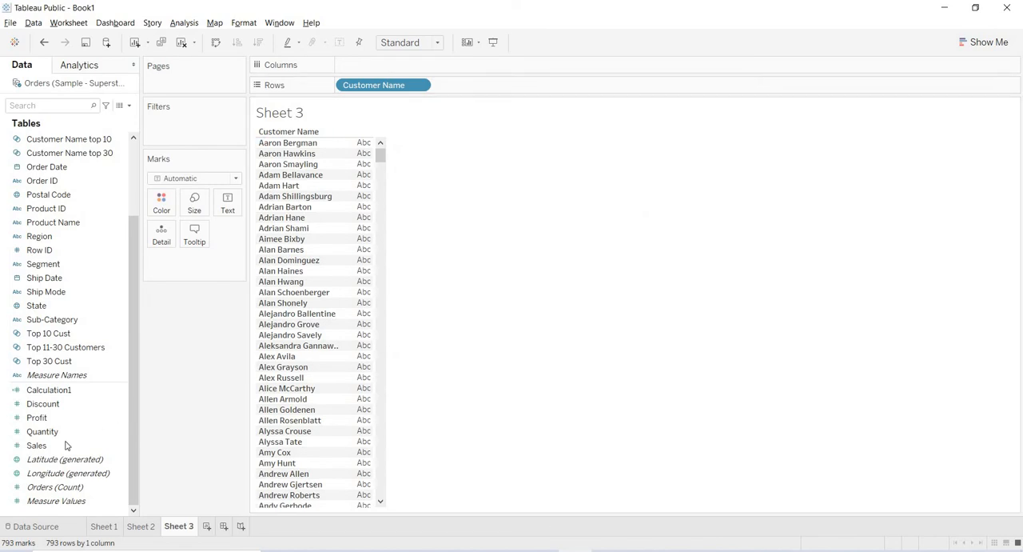
- Add Sales to columns and sort the customers in descending order of sales
{"action": "left_click_drag", "start_coordinate": [64, 446], "coordinate": [394, 66]}
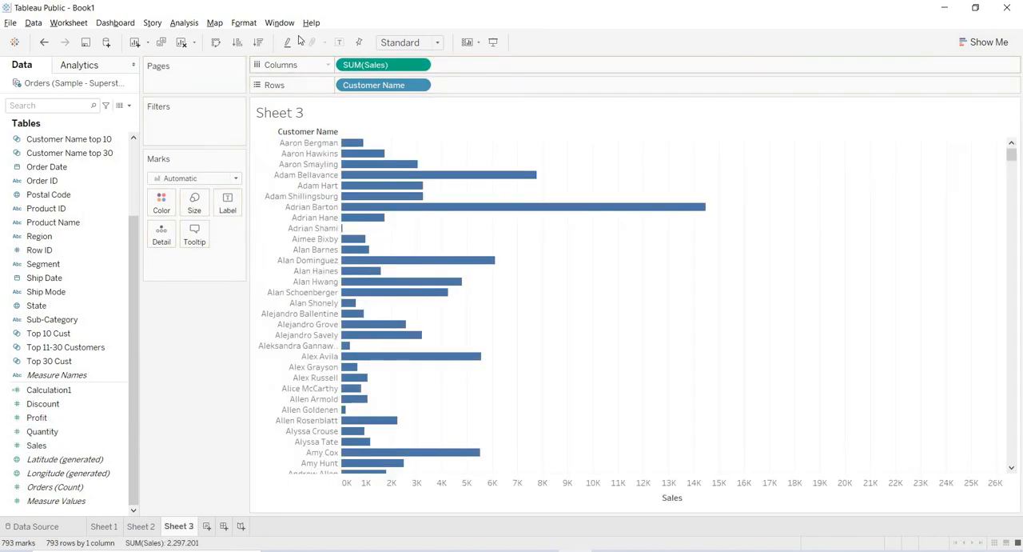
{"action": "left_click", "coordinate": [259, 43]}
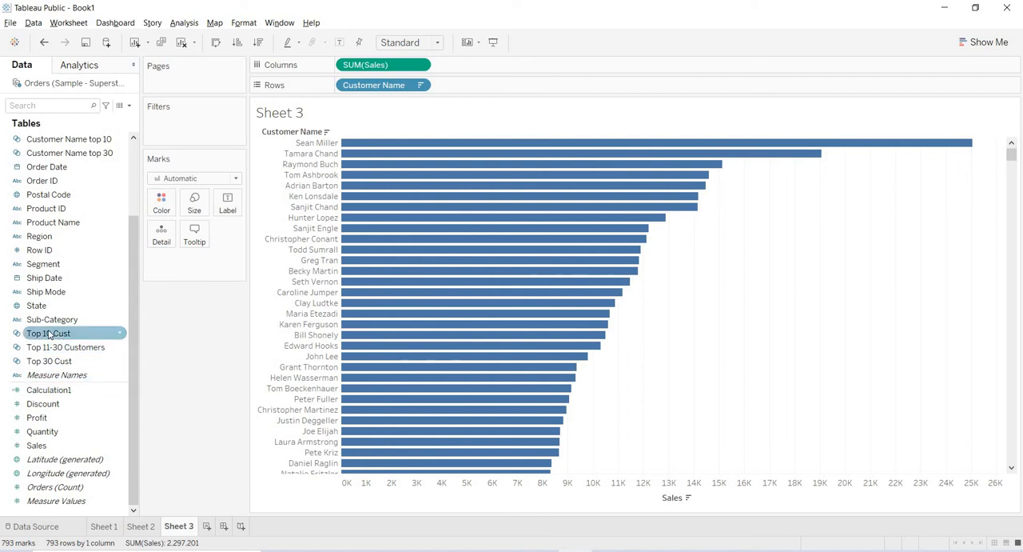
- Add the Top 10 Cust and Top 30 Cust sets to rows after Customer Name
{"action": "left_click_drag", "start_coordinate": [50, 334], "coordinate": [480, 86]}
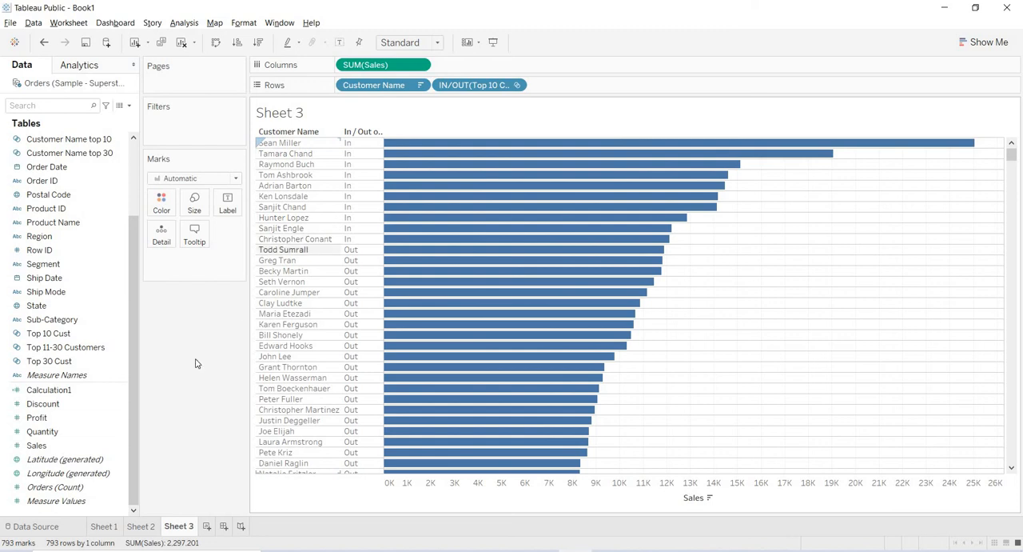
{"action": "left_click_drag", "start_coordinate": [79, 362], "coordinate": [597, 87]}
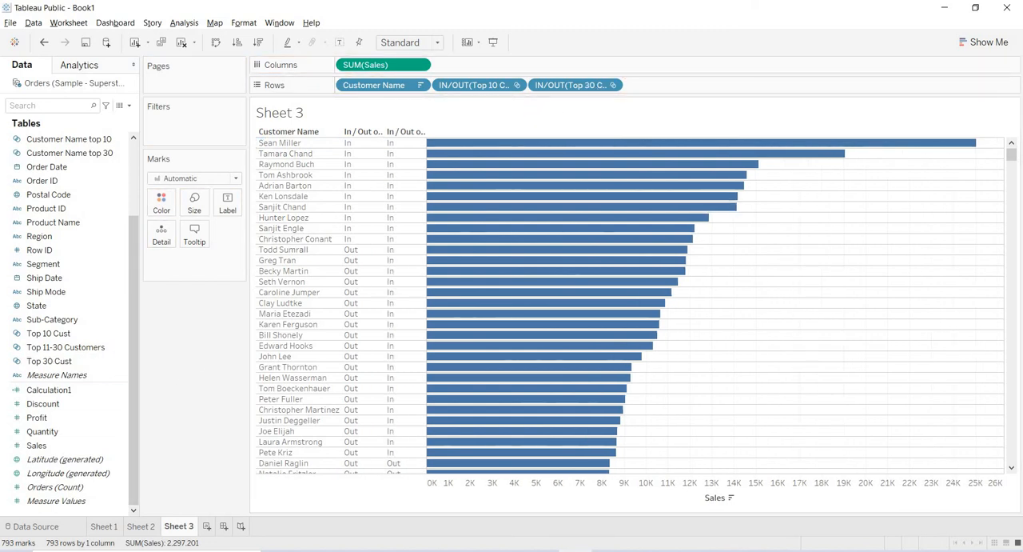
{"action": "left_click_drag", "start_coordinate": [1011, 155], "coordinate": [799, 85]}
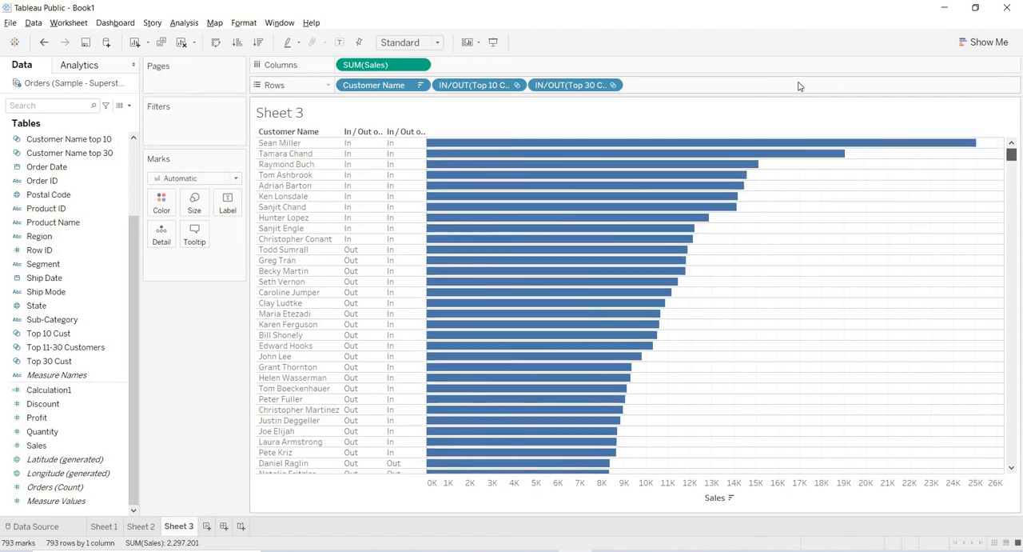
- Add an INDEX() calculation at the end of the rows and make it discrete
{"action": "double_click", "coordinate": [652, 84]}
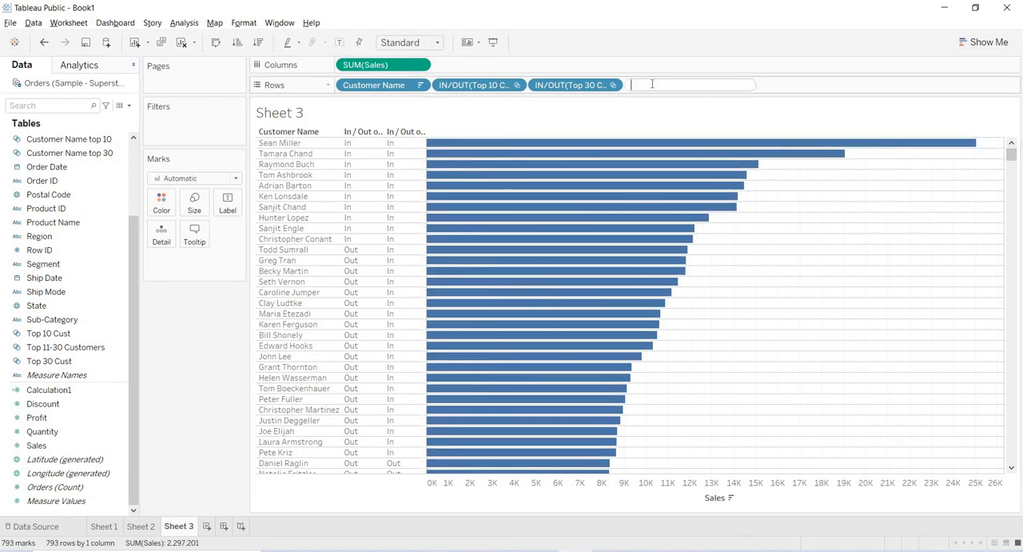
{"action": "type", "text": "INDEX()"}
{"action": "key", "text": "Return"}
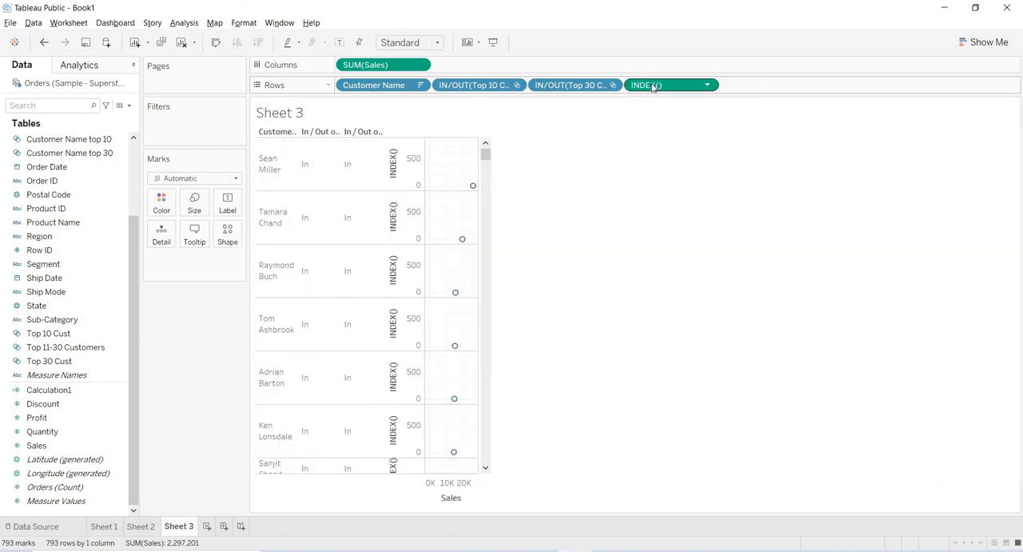
{"action": "left_click", "coordinate": [709, 87]}
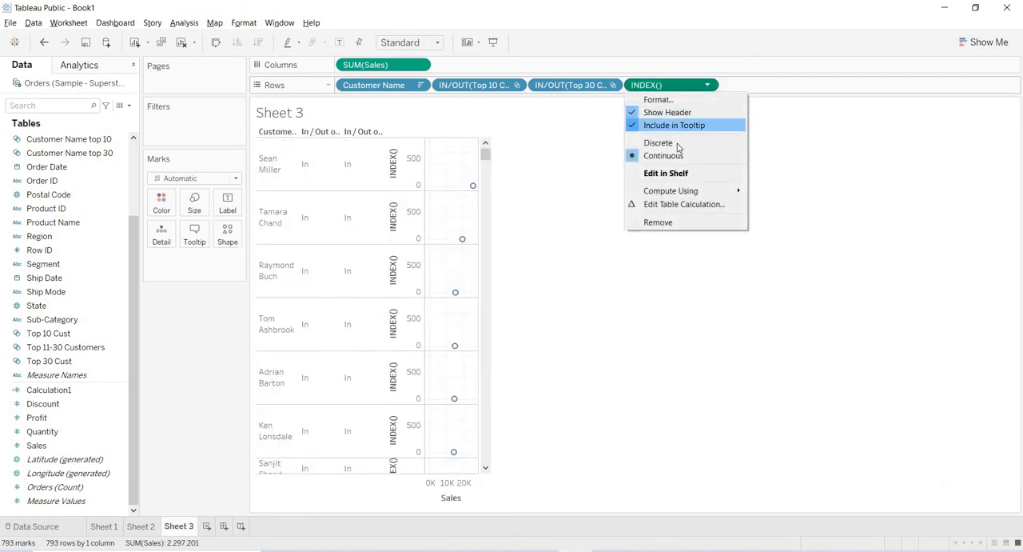
{"action": "left_click", "coordinate": [678, 144]}
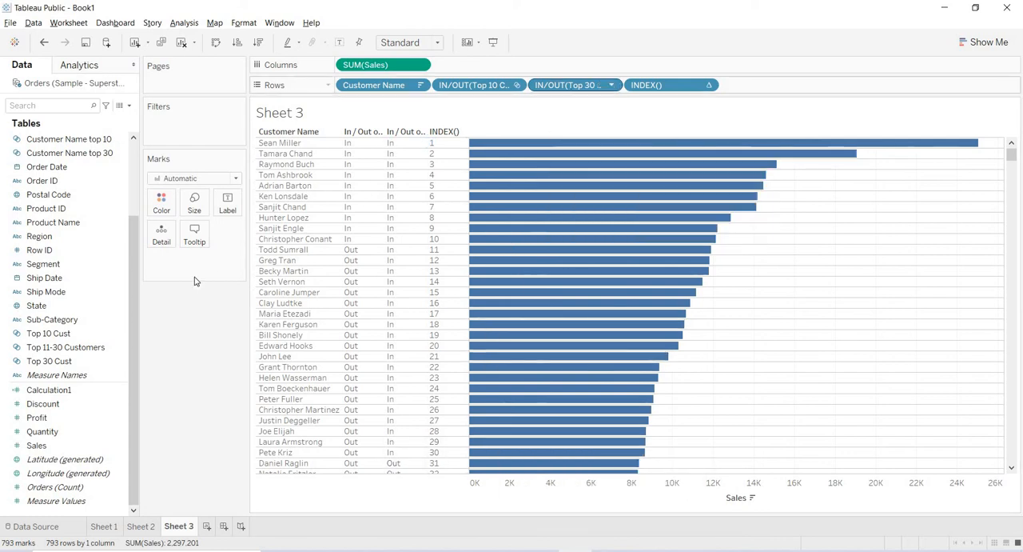
- Add the Top 11-30 Customers set to rows between the Top 30 Cust set and INDEX()
{"action": "left_click", "coordinate": [63, 351]}
{"action": "left_click_drag", "start_coordinate": [62, 352], "coordinate": [616, 88]}
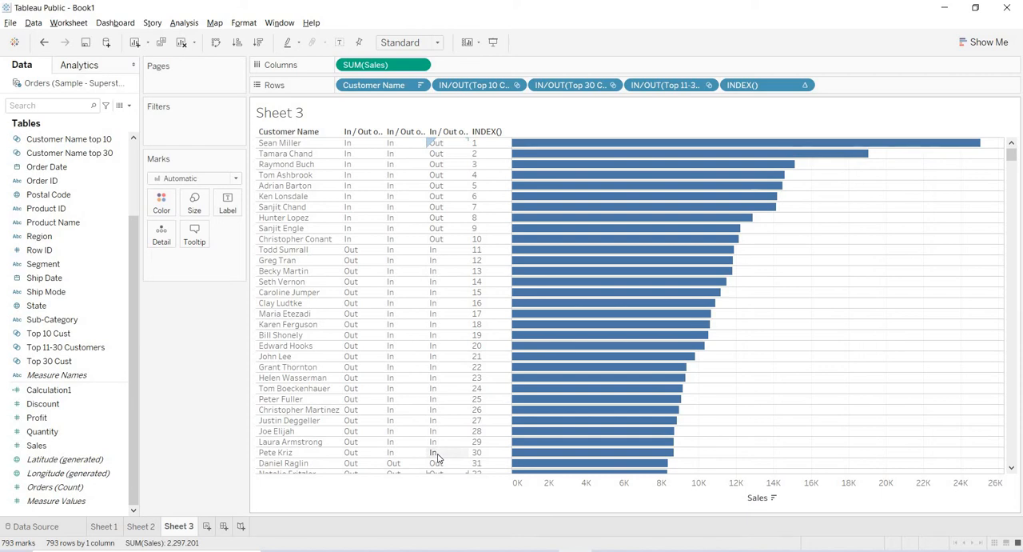
- Check the in/out membership of the three sets against the pie chart request in the Telegram chat
{"action": "left_click", "coordinate": [80, 336]}
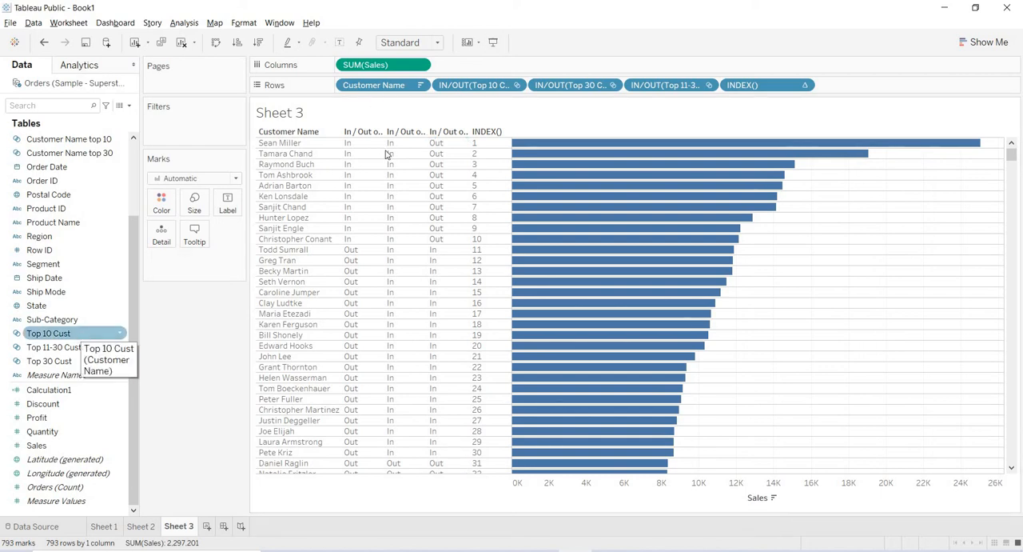
{"action": "left_click", "coordinate": [73, 362]}
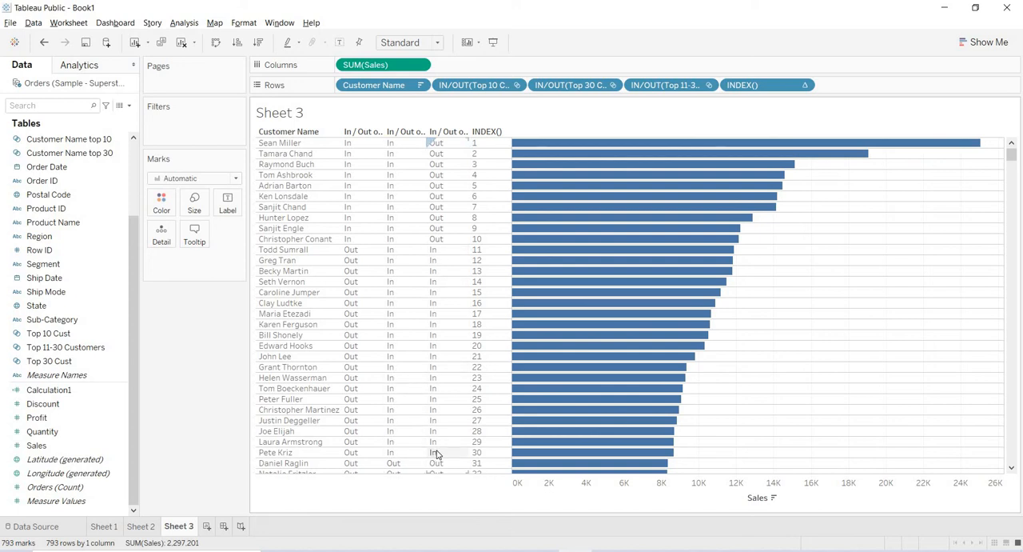
{"action": "key", "text": "alt+Tab"}
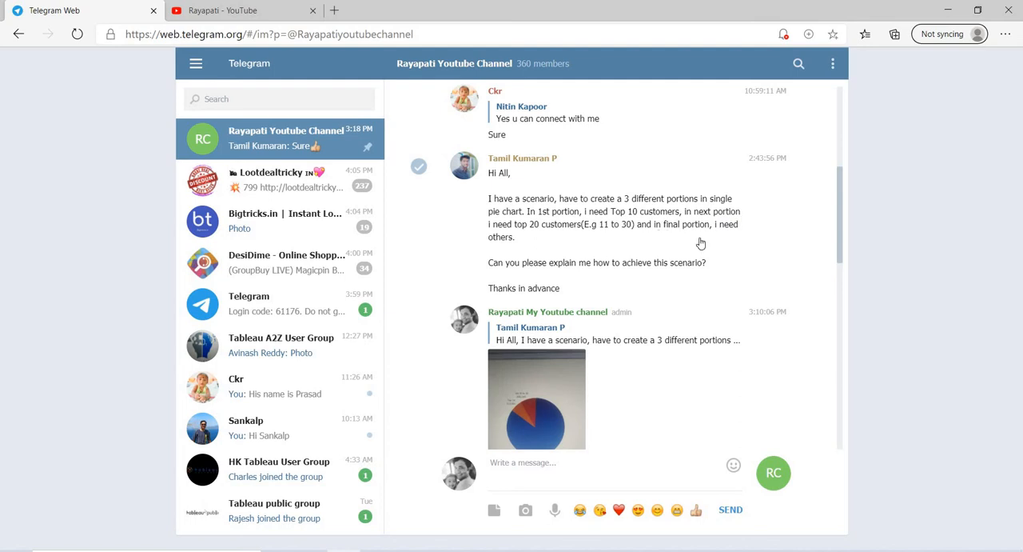
{"action": "key", "text": "alt+Tab"}
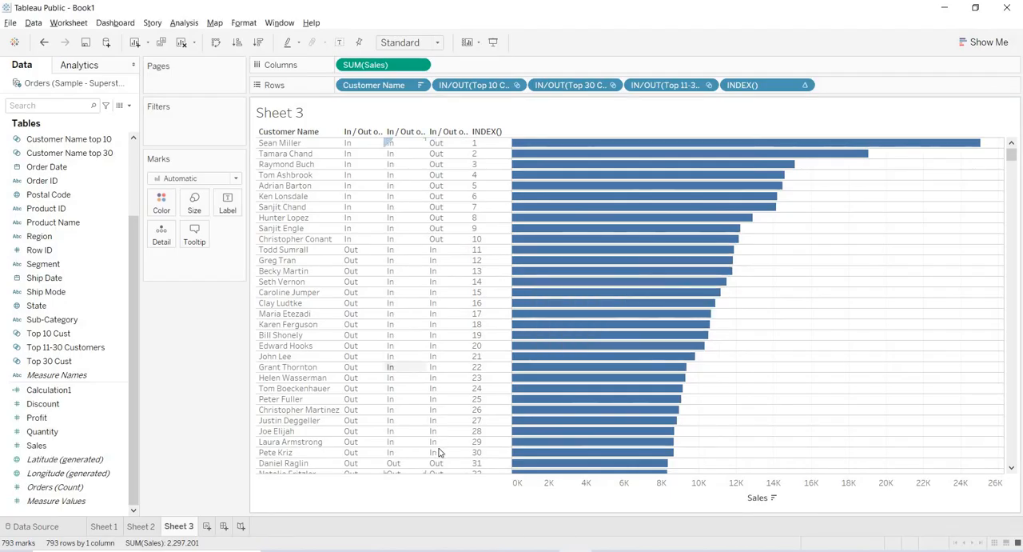
{"action": "key", "text": "alt+Tab"}
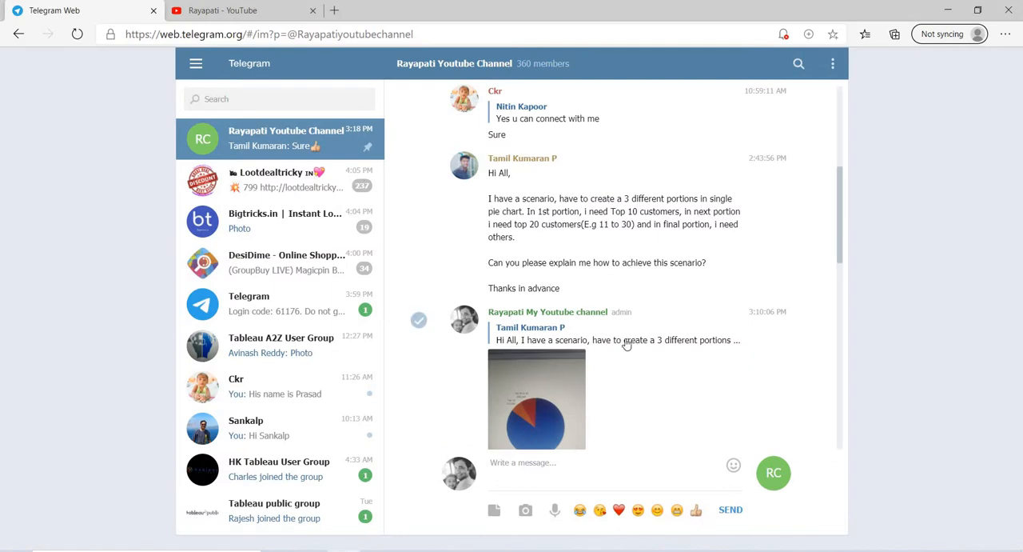
{"action": "key", "text": "alt+Tab"}
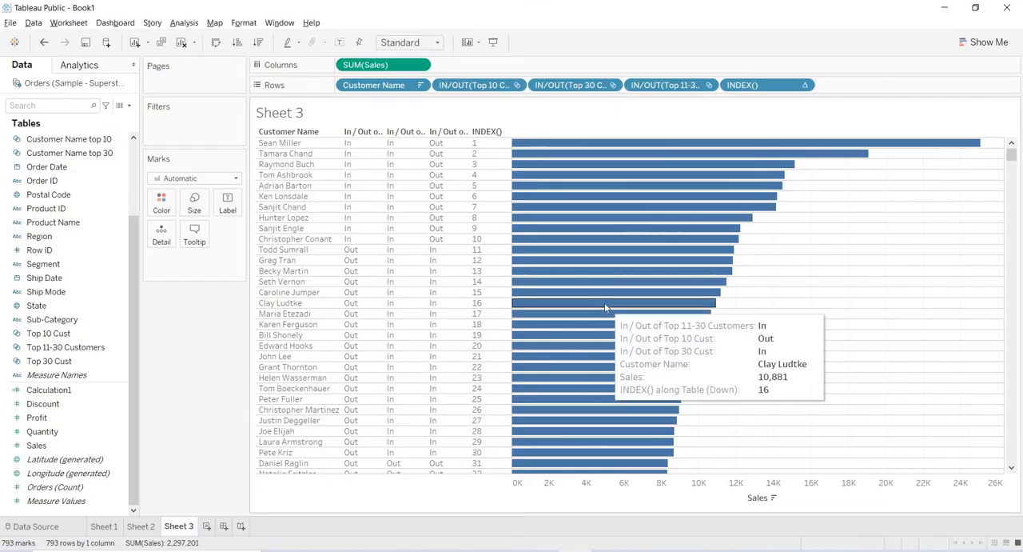
{"action": "key", "text": "alt+Tab"}
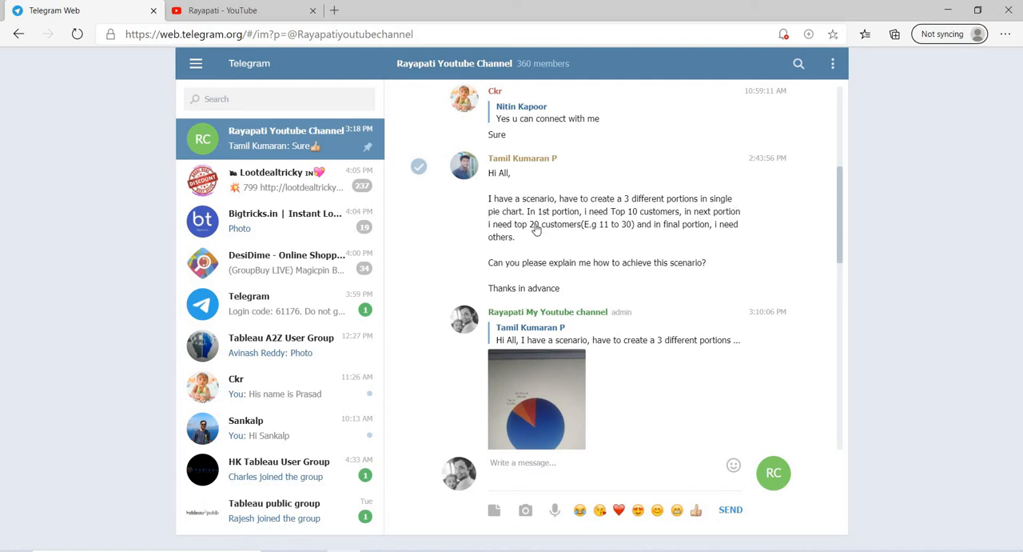
{"action": "key", "text": "alt+Tab"}
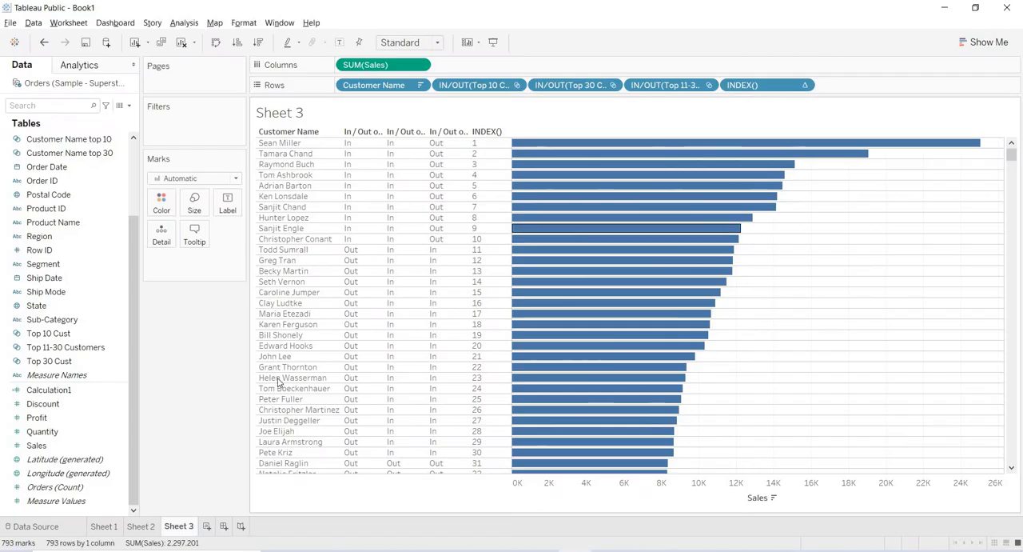
- Add a new worksheet to the workbook
{"action": "left_click", "coordinate": [206, 526]}
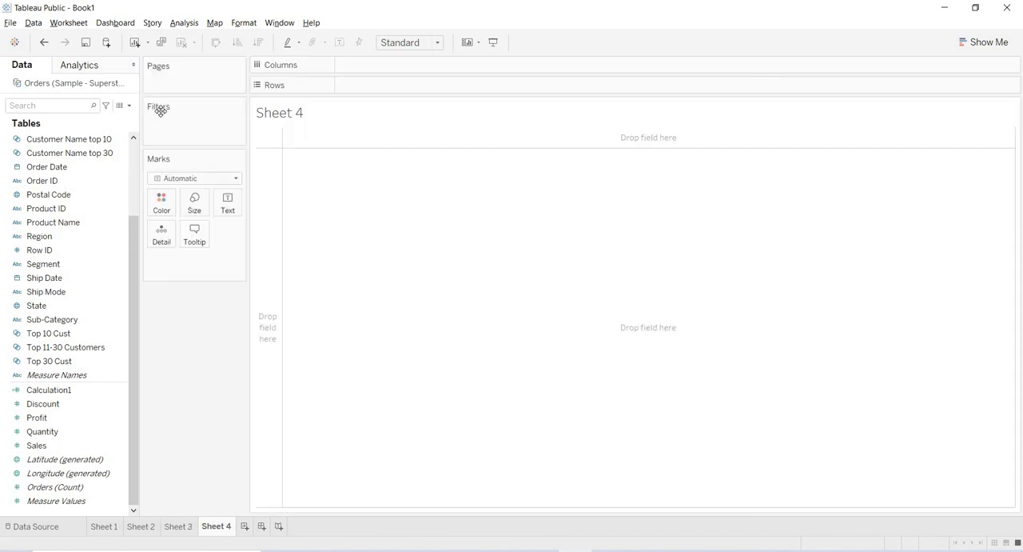
- Start a new calculated field named "Top Cust Divided"
{"action": "left_click", "coordinate": [182, 24]}
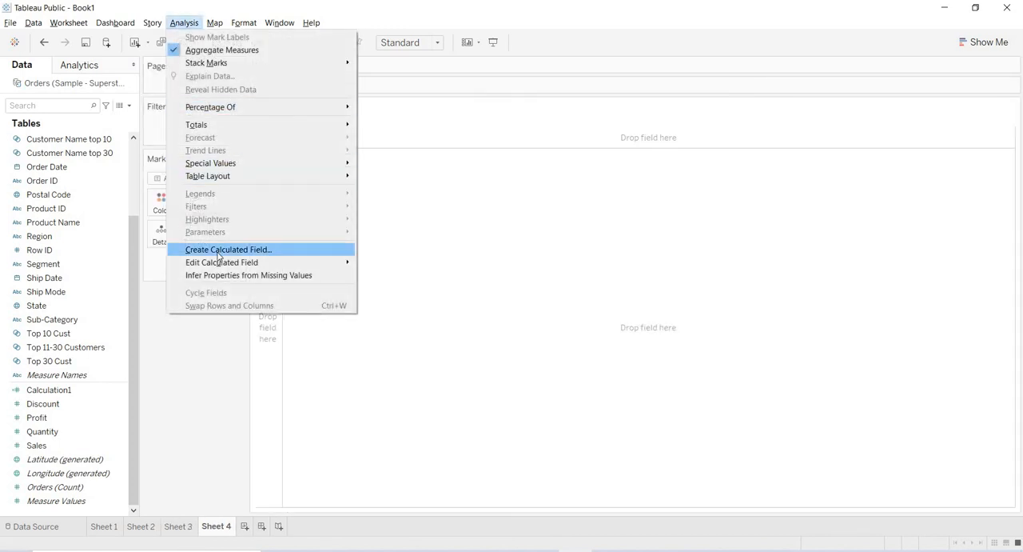
{"action": "left_click", "coordinate": [219, 250]}
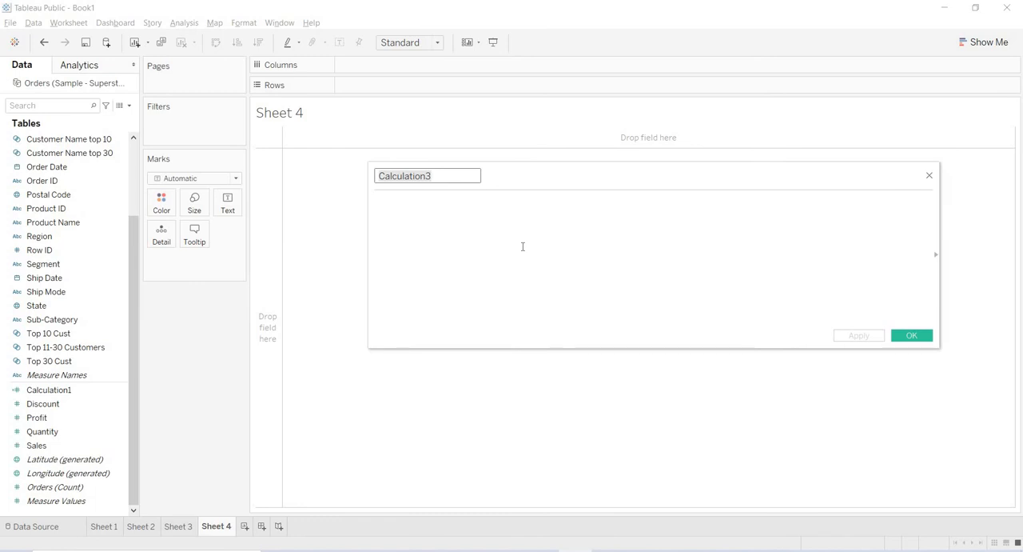
{"action": "type", "text": "Top Cust Divided"}
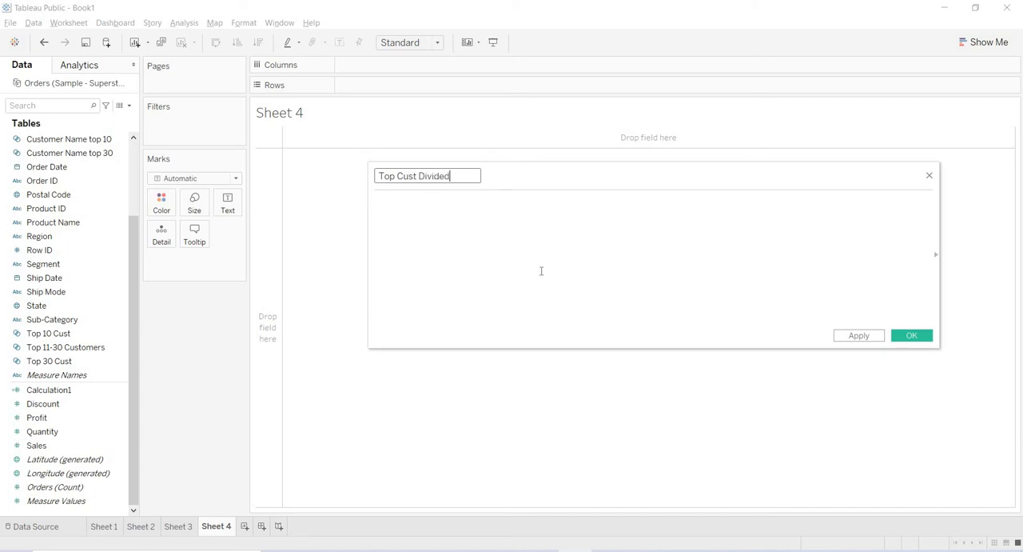
- Begin the formula with an If condition that returns "Top 10" for members of the Top 10 Cust set
{"action": "left_click", "coordinate": [541, 271]}
{"action": "type", "text": "If Top"}
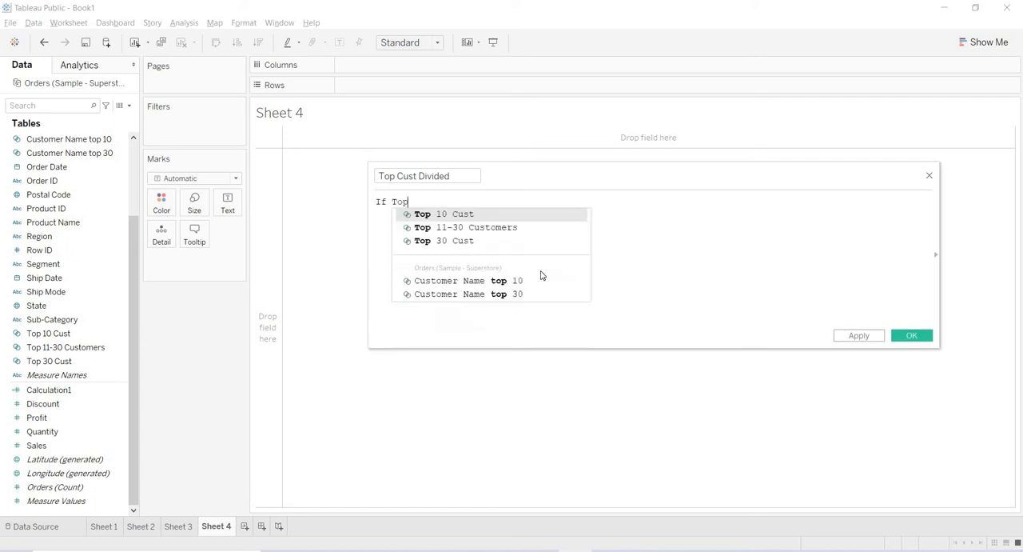
{"action": "left_click", "coordinate": [490, 213]}
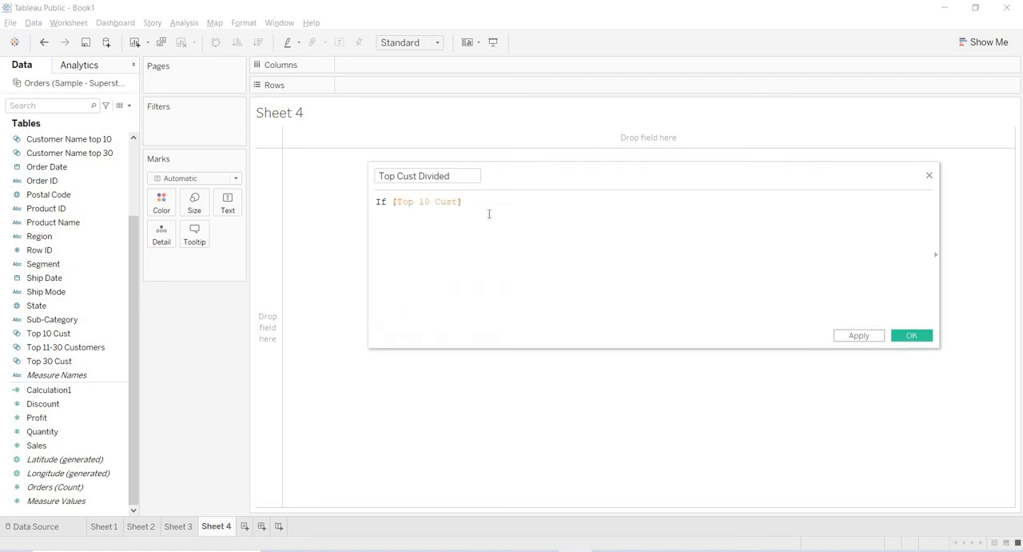
{"action": "type", "text": "Then"}
{"action": "type", "text": " \"Top 10\" "}
{"action": "type", "text": "Els"}
- Add an ELSEIF branch that returns "Top 11-30" for members of the Top 11-30 Customers set
{"action": "key", "text": "Down"}
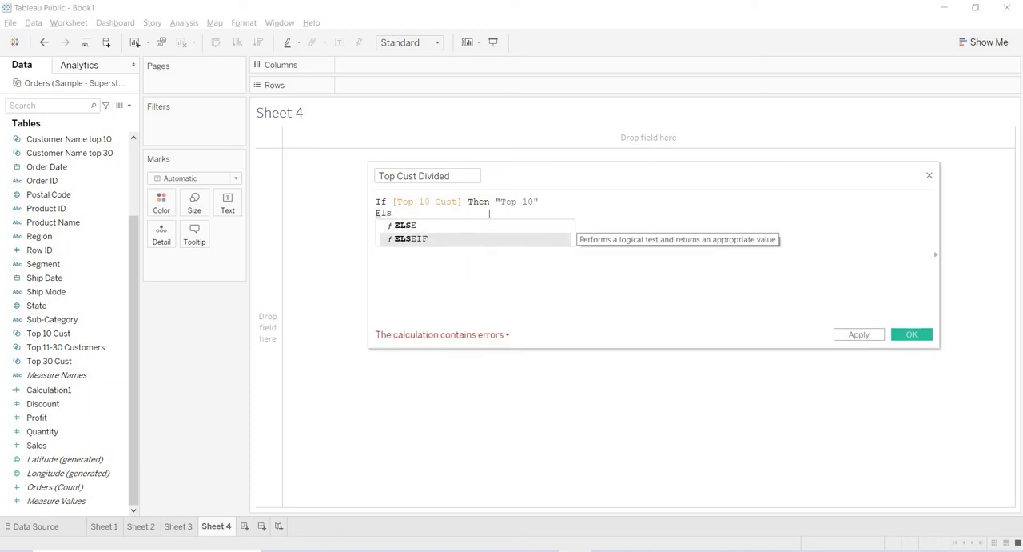
{"action": "key", "text": "Return"}
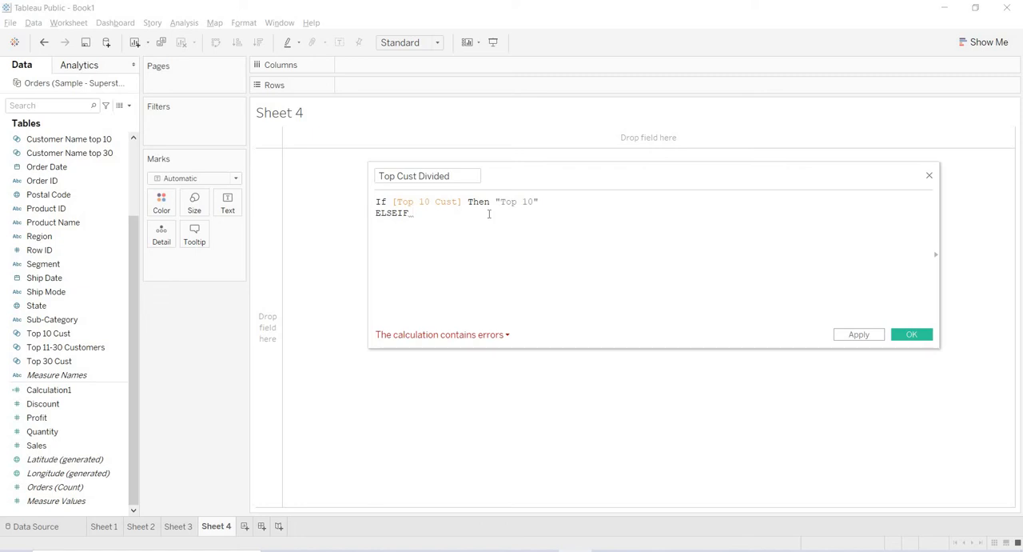
{"action": "type", "text": "top"}
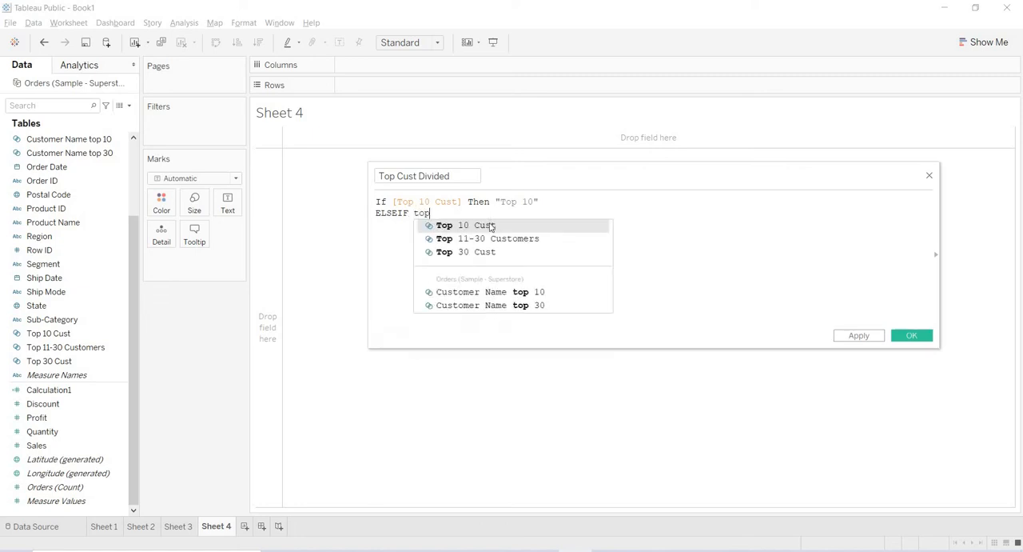
{"action": "left_click", "coordinate": [492, 240]}
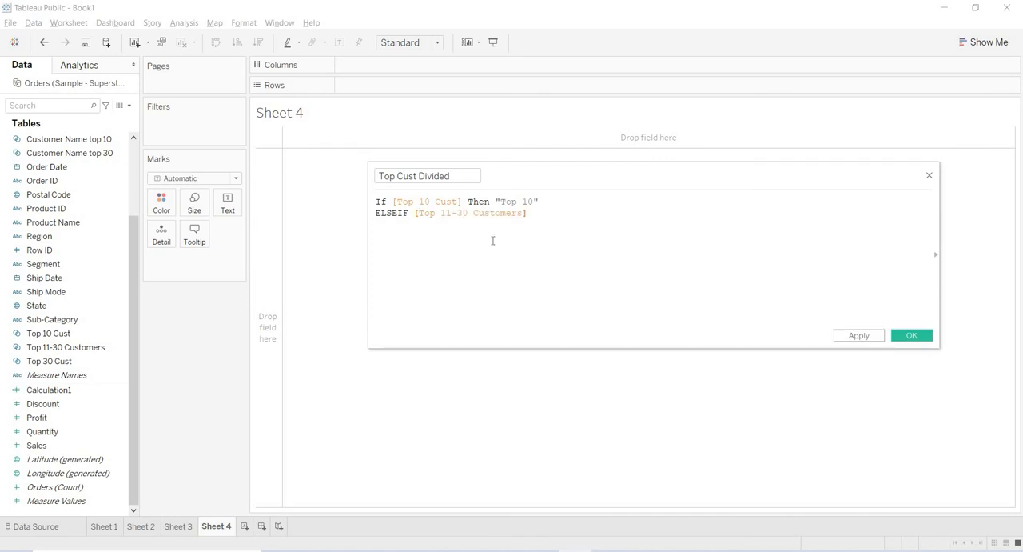
{"action": "type", "text": "Then"}
{"action": "type", "text": "\""}
{"action": "key", "text": "Left"}
{"action": "key", "text": "Left"}
{"action": "key", "text": "Left"}
{"action": "key", "text": "Left"}
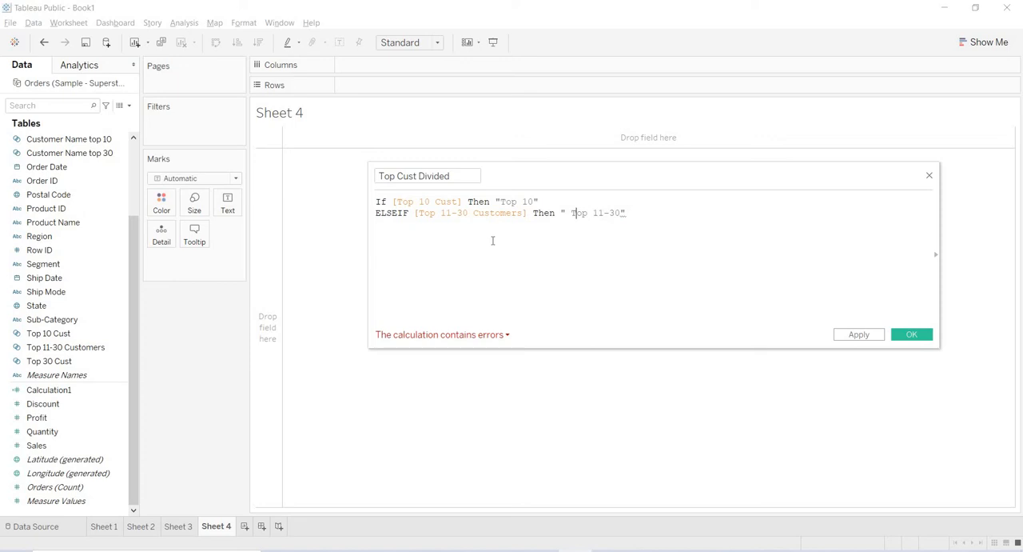
{"action": "key", "text": "BackSpace"}
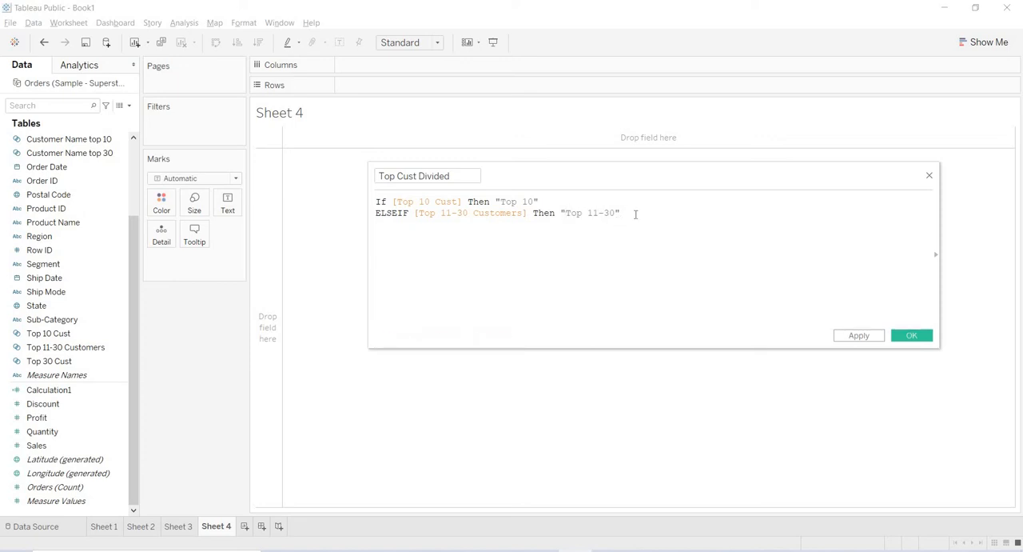
- Complete the formula with Else "Others" and END, and save the calculated field
{"action": "key", "text": "Return"}
{"action": "type", "text": "Else"}
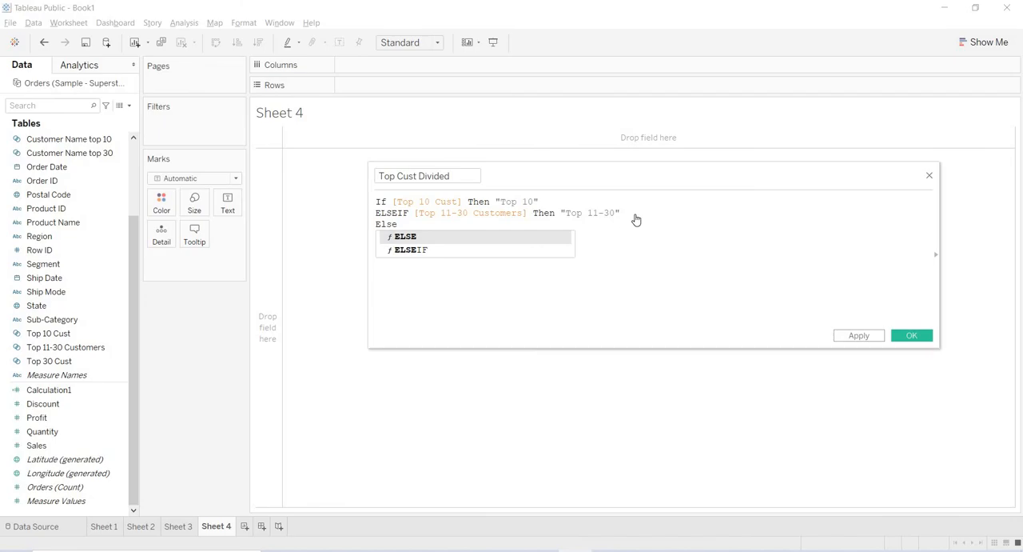
{"action": "key", "text": "alt+Tab"}
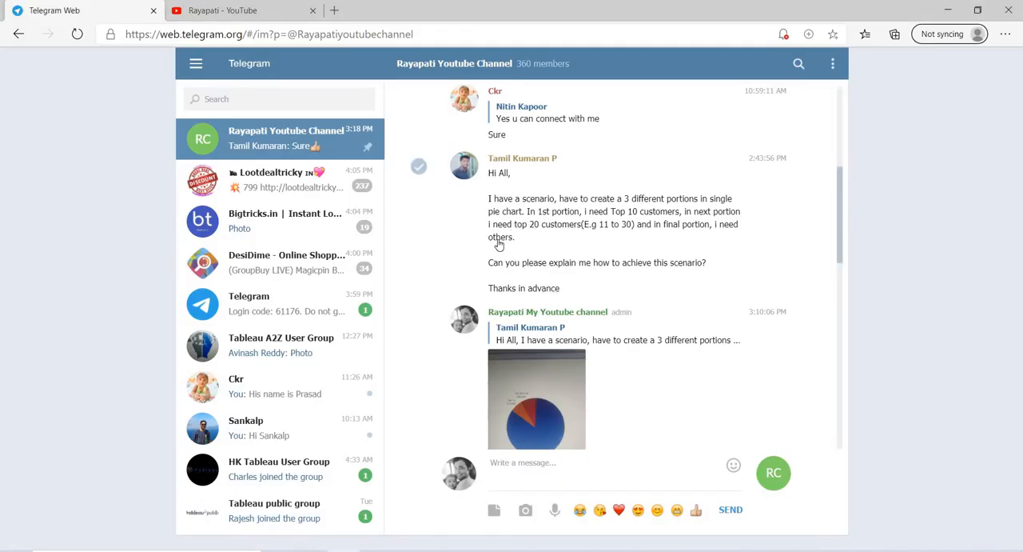
{"action": "key", "text": "alt+Tab"}
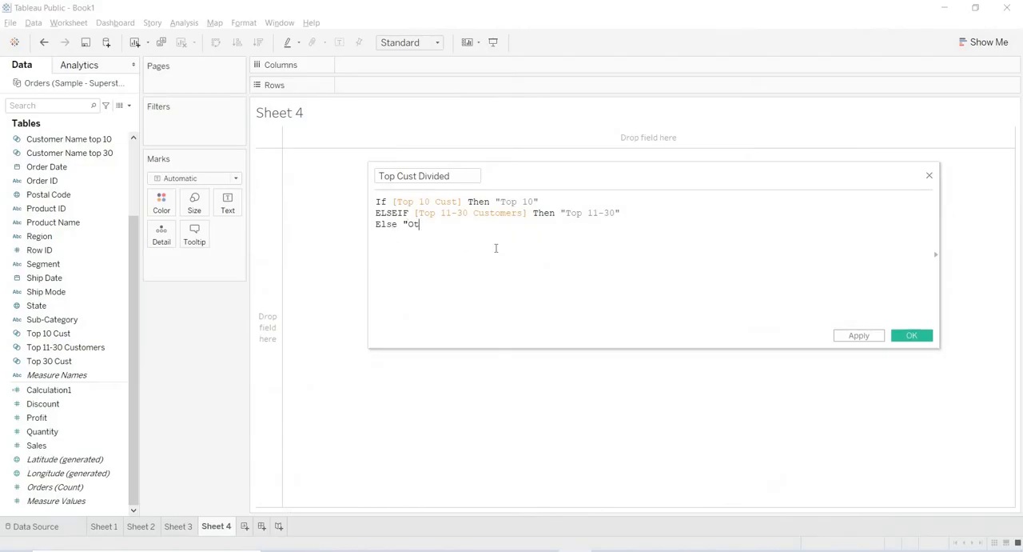
{"action": "type", "text": "\"Others"}
{"action": "type", "text": "\" "}
{"action": "type", "text": "End"}
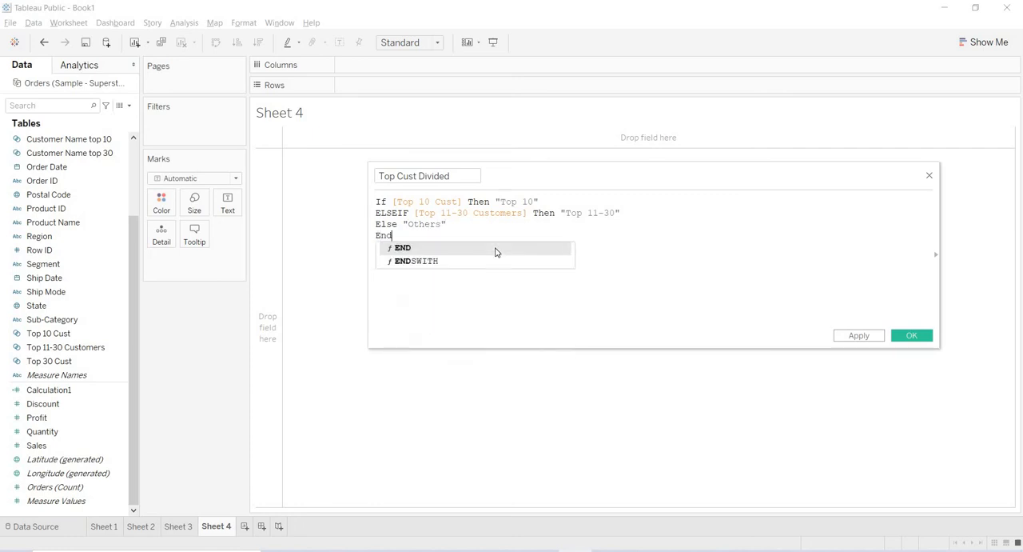
{"action": "key", "text": "Return"}
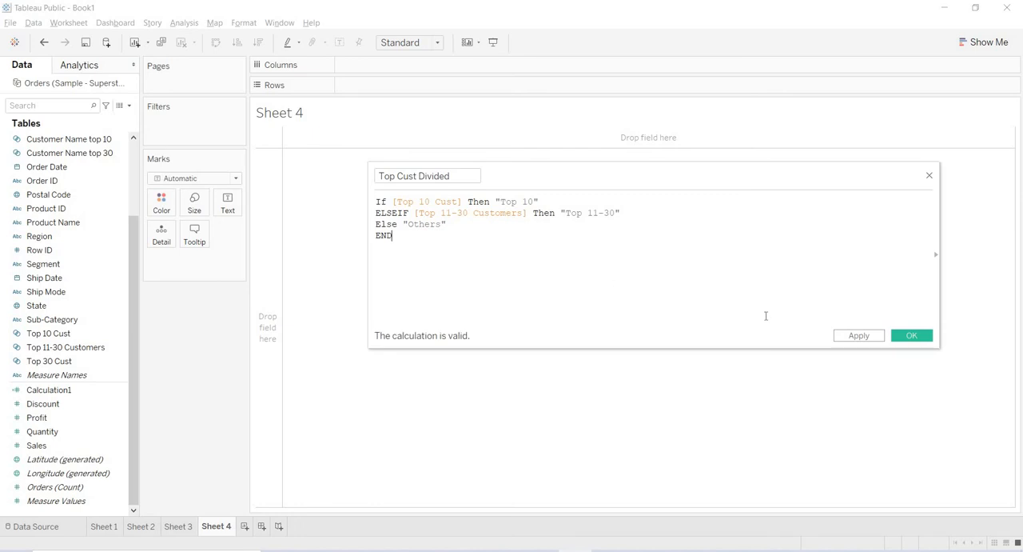
{"action": "left_click", "coordinate": [859, 336]}
{"action": "left_click", "coordinate": [909, 337]}
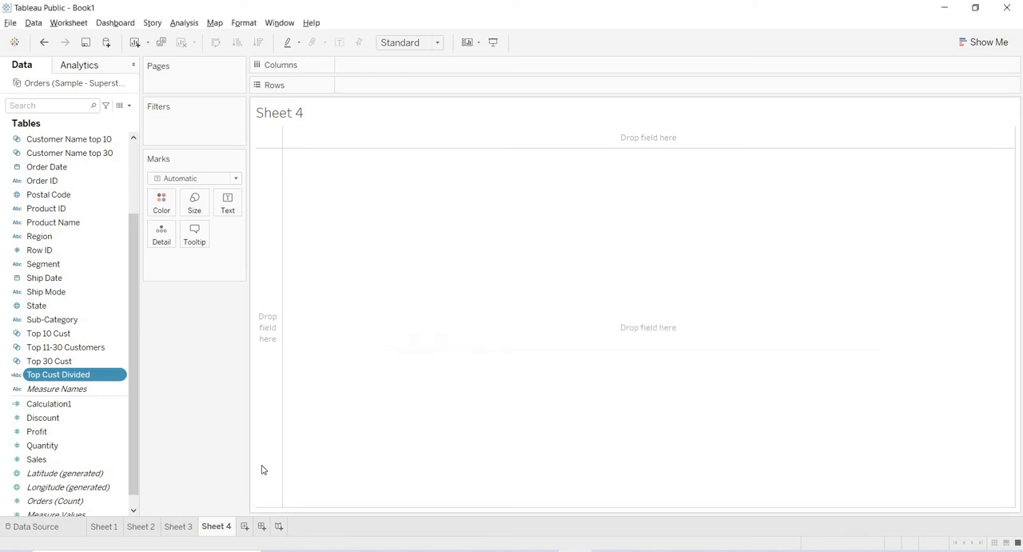
- Add Top Cust Divided to the rows of Sheet 3 directly after Customer Name and check each customer's group
{"action": "left_click", "coordinate": [178, 526]}
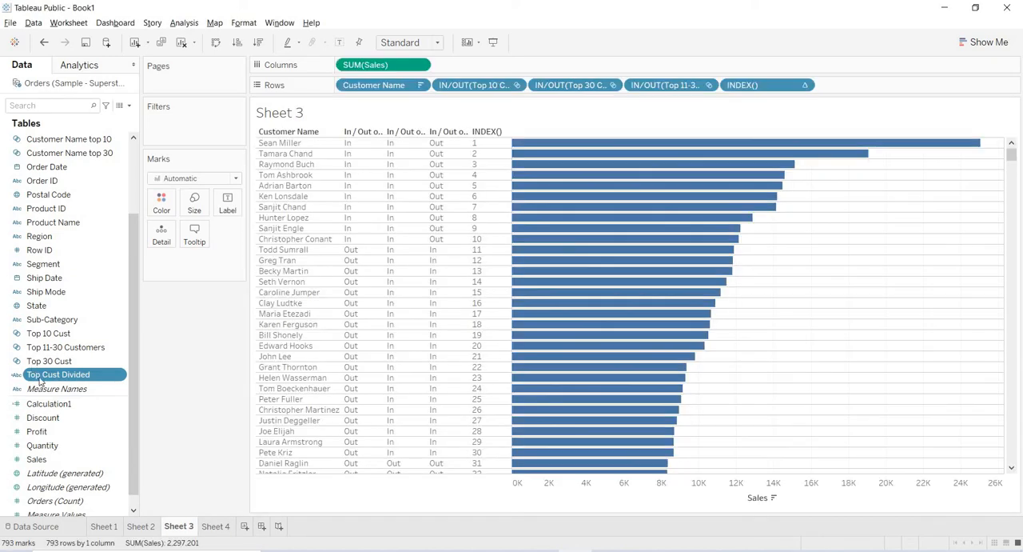
{"action": "left_click_drag", "start_coordinate": [51, 379], "coordinate": [435, 85]}
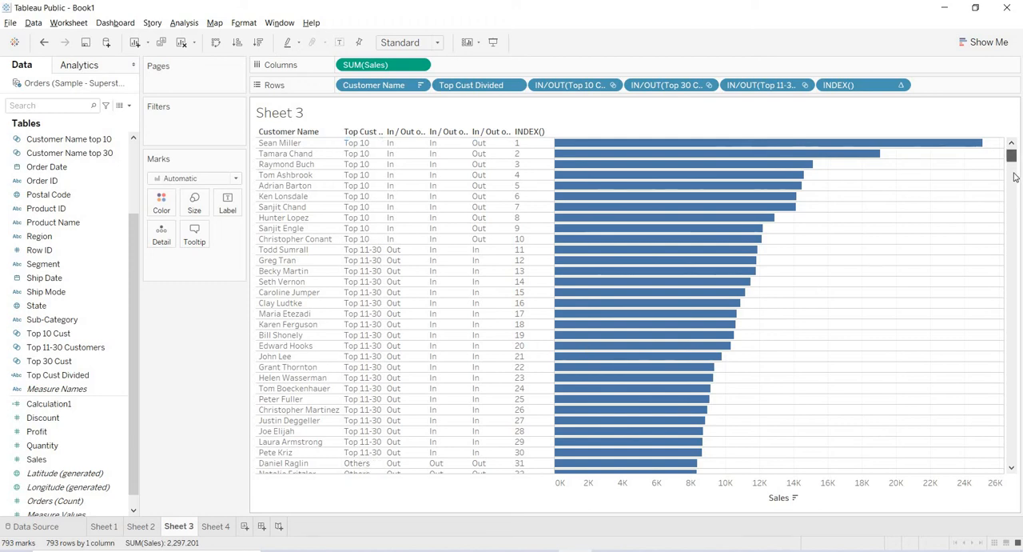
{"action": "left_click_drag", "start_coordinate": [1014, 174], "coordinate": [1008, 95]}
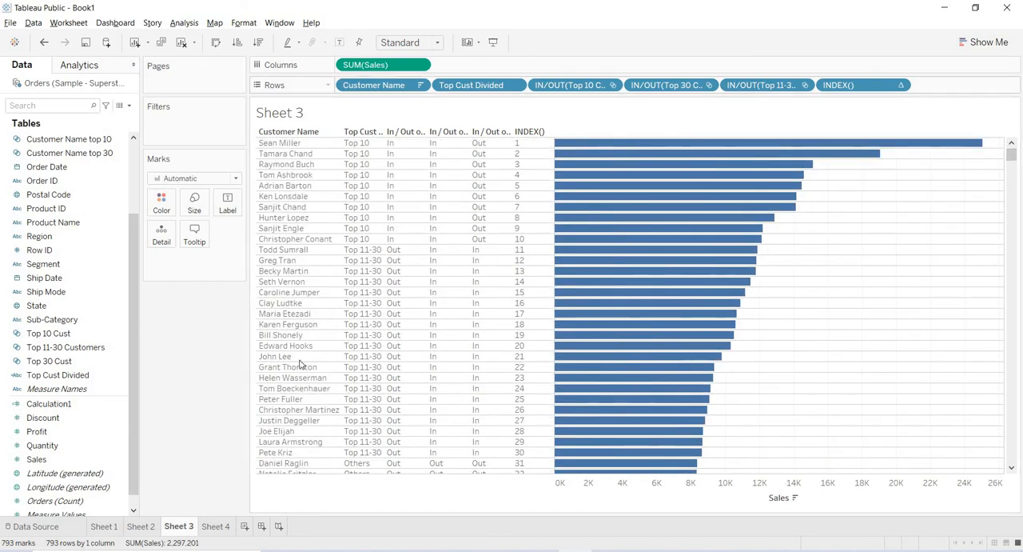
- On Sheet 4, chart Sales on columns by Top Cust Divided on rows
{"action": "left_click", "coordinate": [216, 526]}
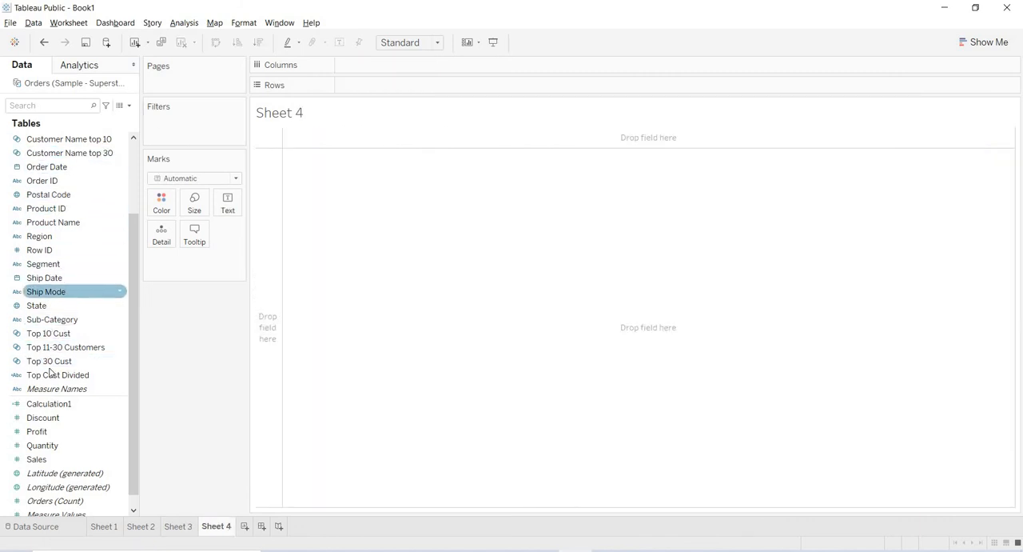
{"action": "left_click_drag", "start_coordinate": [66, 382], "coordinate": [392, 96]}
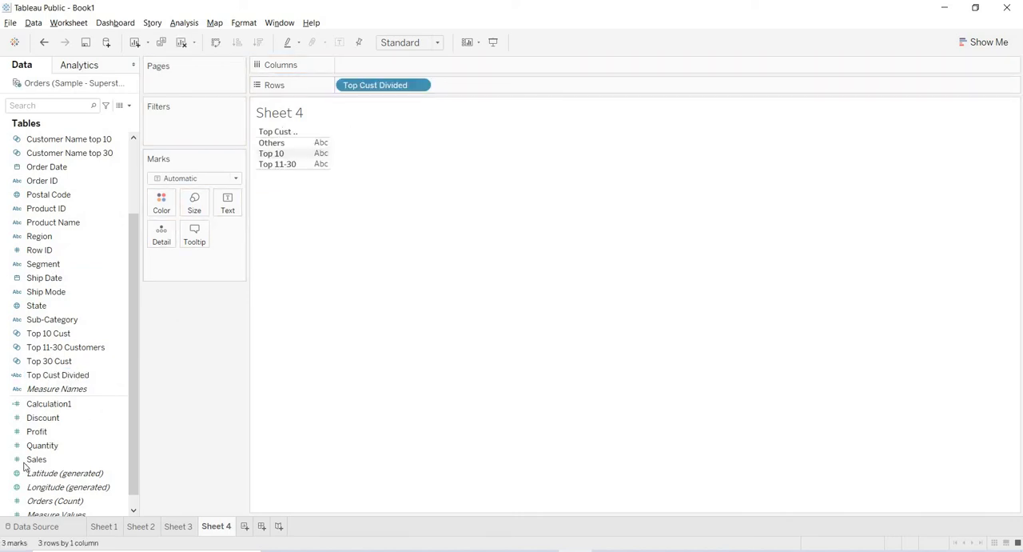
{"action": "left_click_drag", "start_coordinate": [242, 254], "coordinate": [228, 206]}
{"action": "left_click_drag", "start_coordinate": [203, 260], "coordinate": [399, 66]}
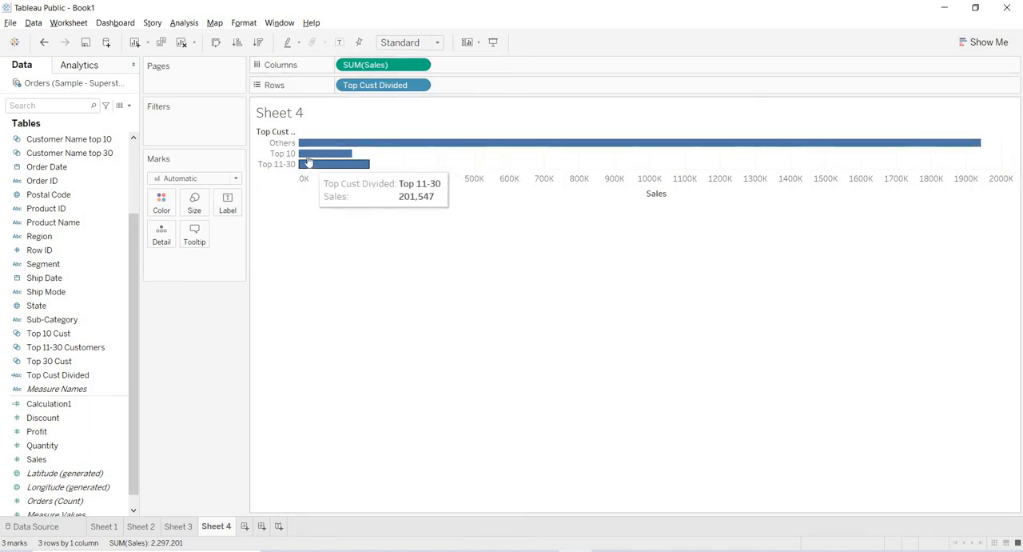
{"action": "mouse_move", "coordinate": [317, 174]}
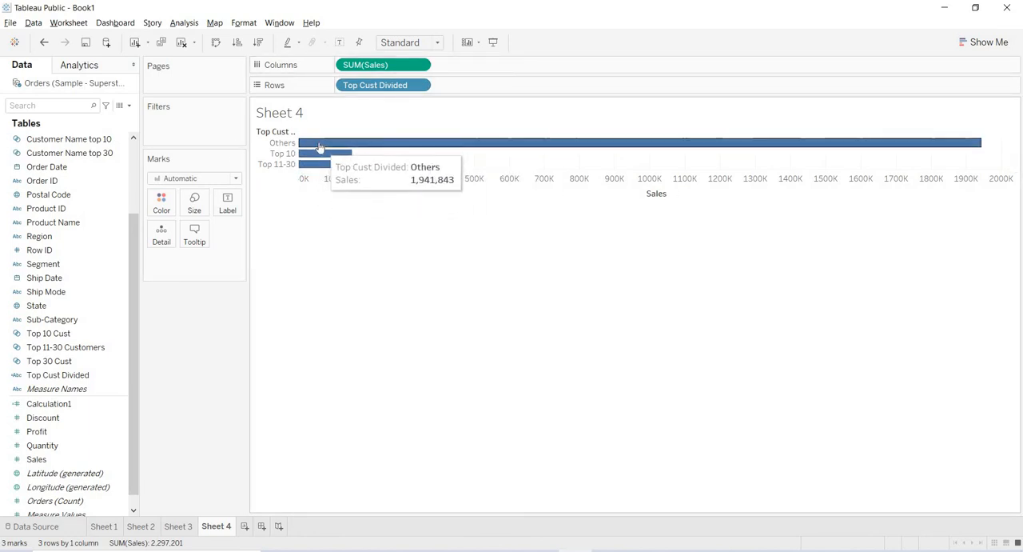
- Convert the bar chart to a pie chart and fit it to Entire View
{"action": "left_click", "coordinate": [974, 44]}
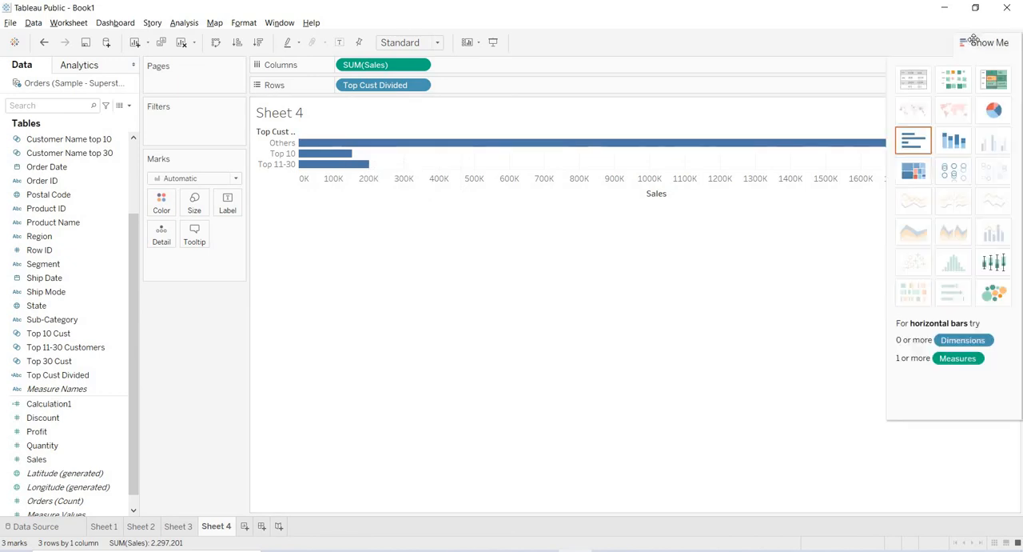
{"action": "left_click", "coordinate": [997, 112]}
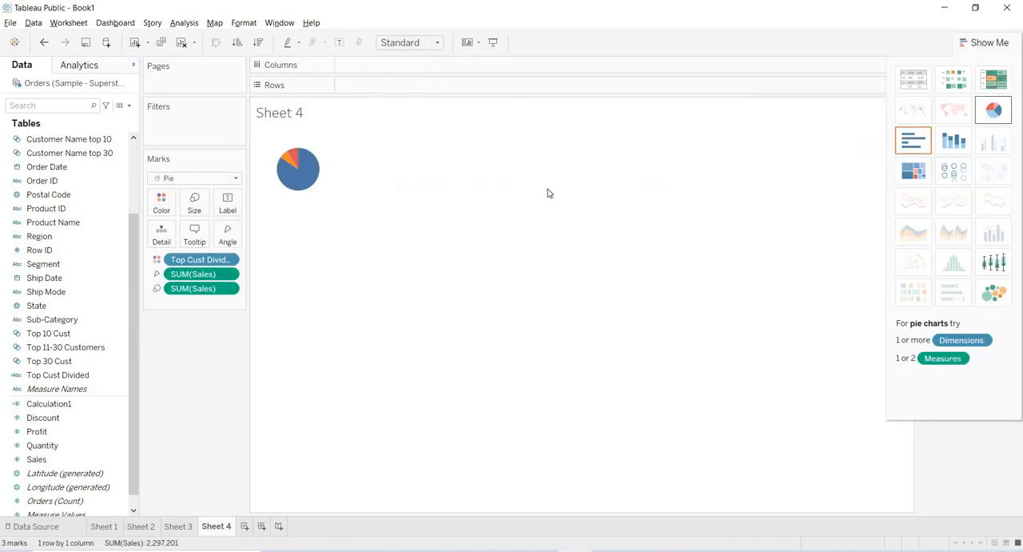
{"action": "left_click", "coordinate": [438, 47]}
{"action": "left_click", "coordinate": [414, 91]}
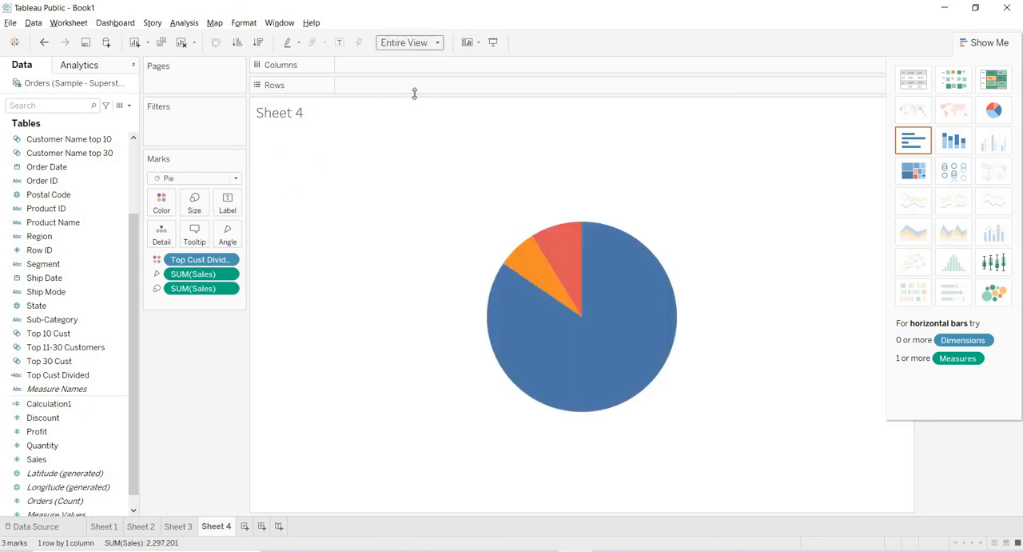
- Label the pie slices with Top Cust Divided and Sales
{"action": "left_click", "coordinate": [34, 377]}
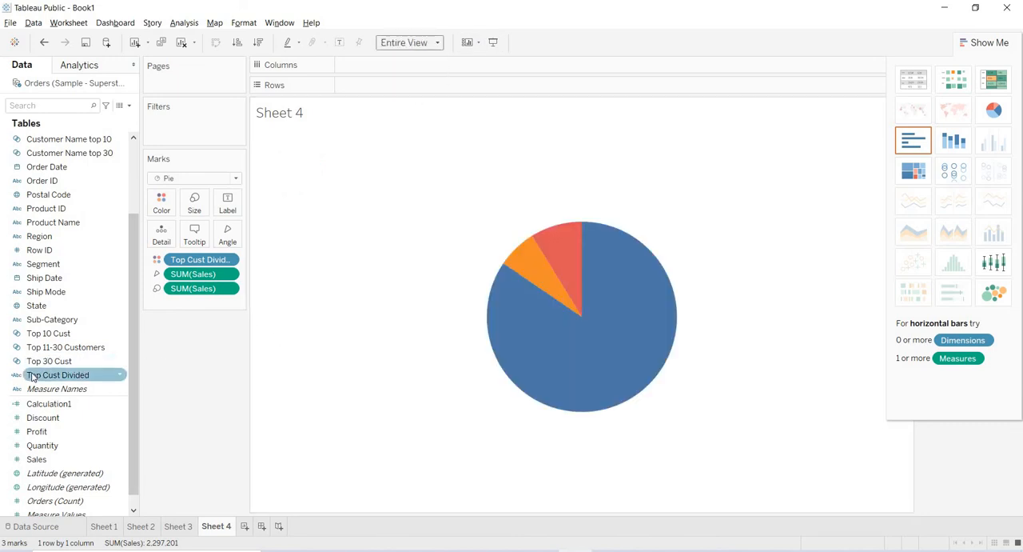
{"action": "left_click_drag", "start_coordinate": [38, 377], "coordinate": [227, 205]}
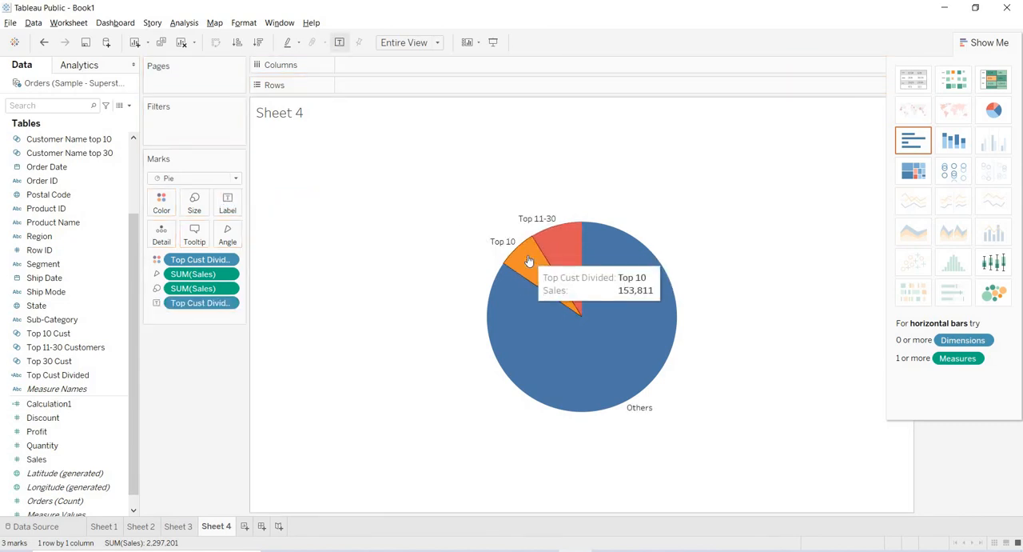
{"action": "mouse_move", "coordinate": [559, 242]}
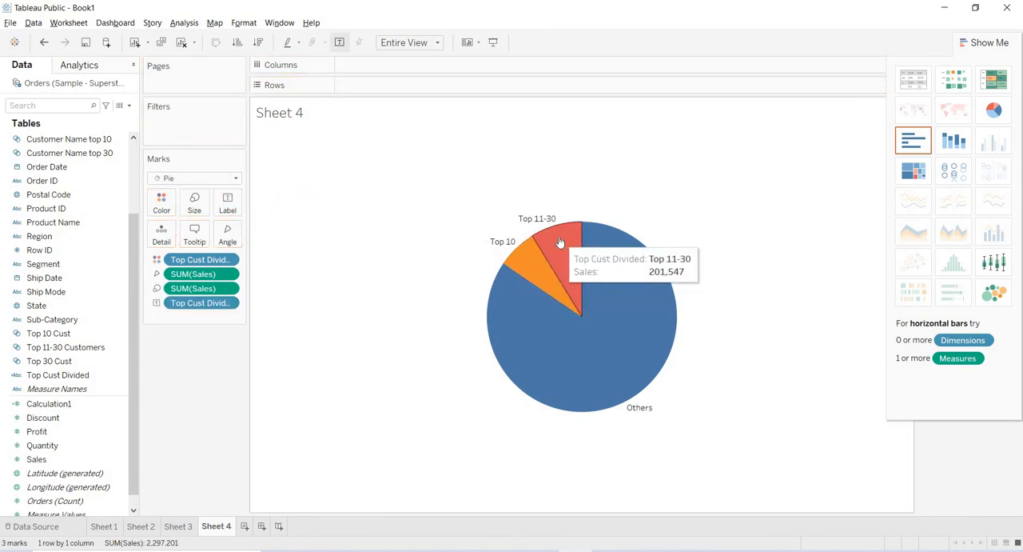
{"action": "mouse_move", "coordinate": [624, 328]}
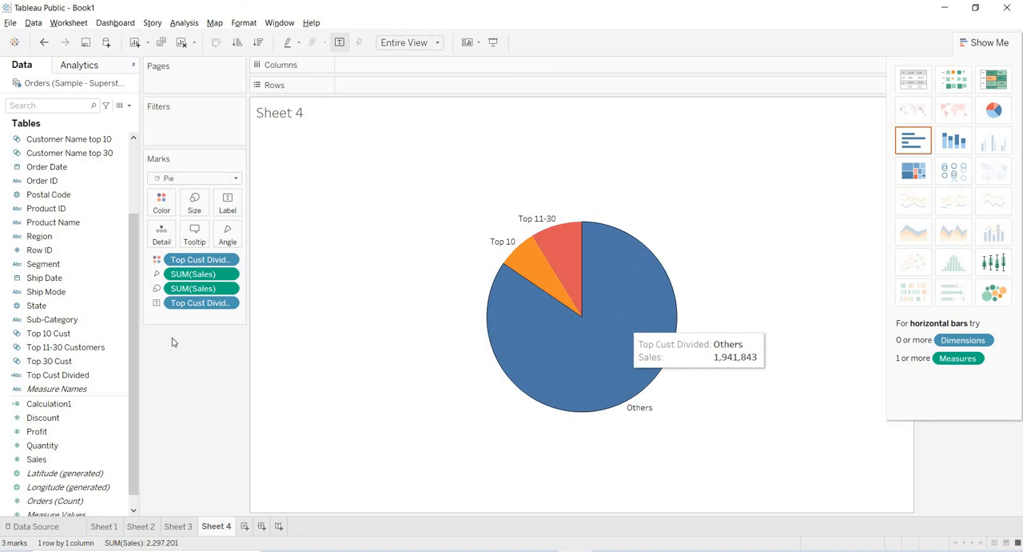
{"action": "left_click_drag", "start_coordinate": [37, 458], "coordinate": [224, 214]}
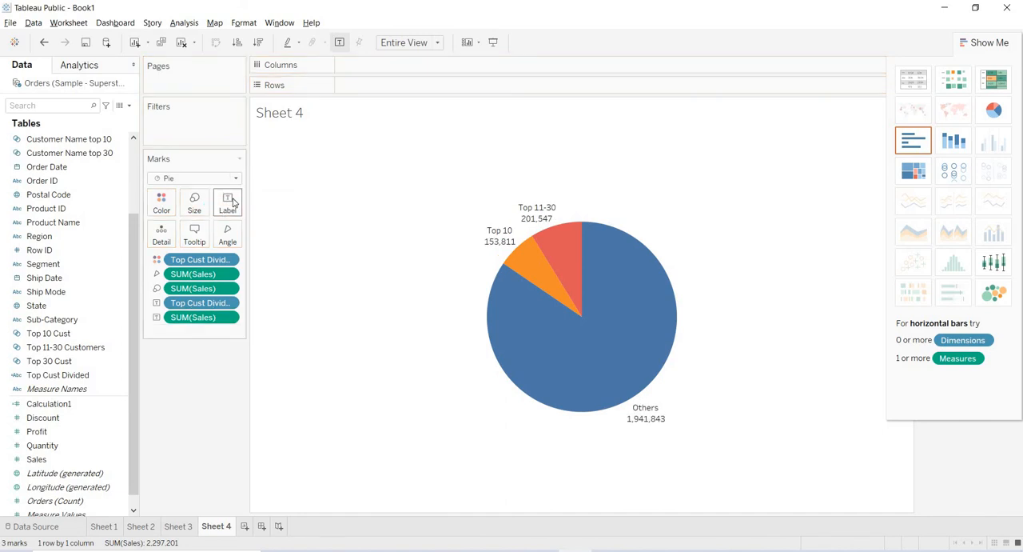
- Change the slice label text to the single line "<Top Cust Divided> Sales is <SUM(Sales)>" and apply it
{"action": "left_click", "coordinate": [228, 202]}
{"action": "left_click", "coordinate": [335, 263]}
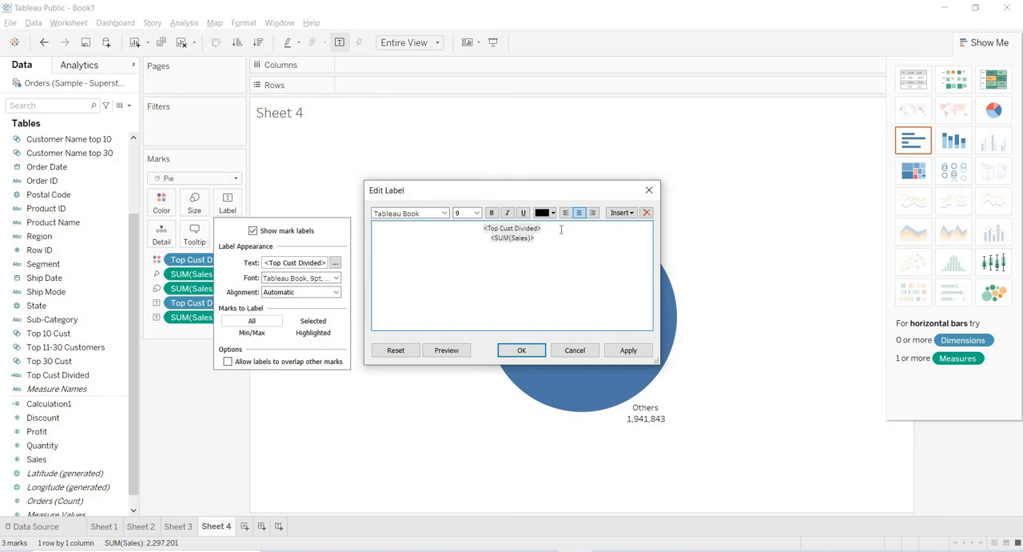
{"action": "type", "text": "Sales is"}
{"action": "key", "text": "BackSpace"}
{"action": "type", "text": "s"}
{"action": "key", "text": "Delete"}
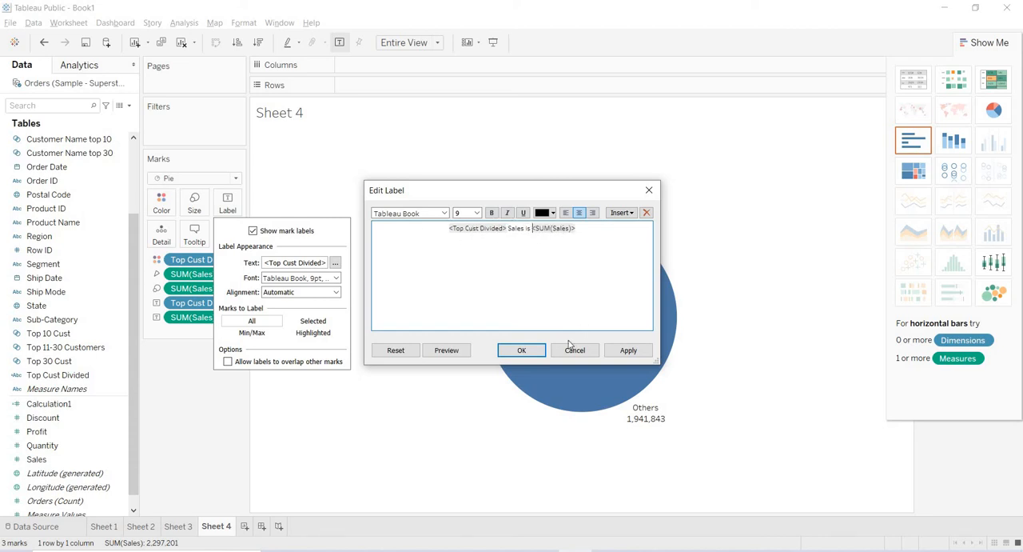
{"action": "left_click", "coordinate": [628, 352]}
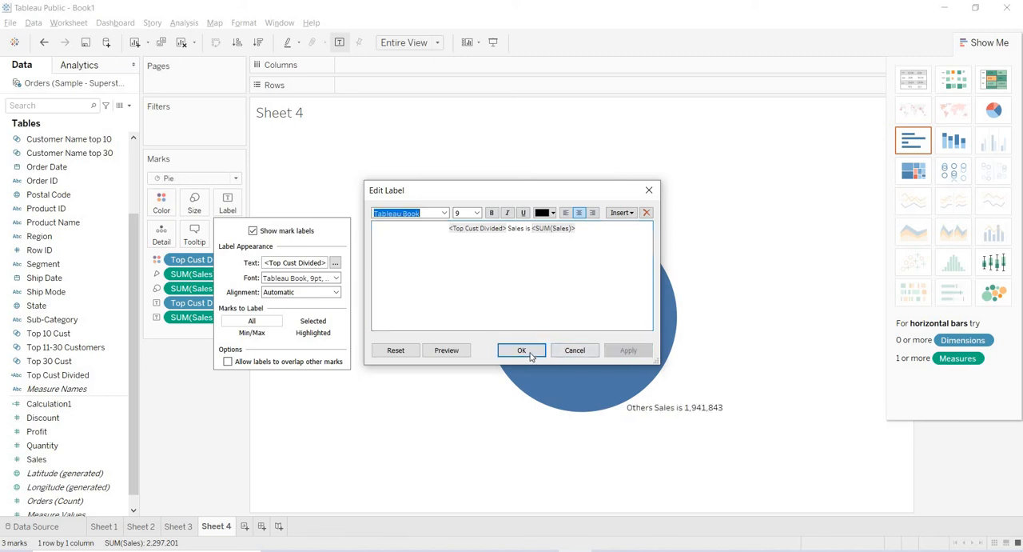
- Change the slice label text to "<Top Cust Divided> Customers Sales is <SUM(Sales)>" and hide the Show Me chart list
{"action": "left_click", "coordinate": [521, 351]}
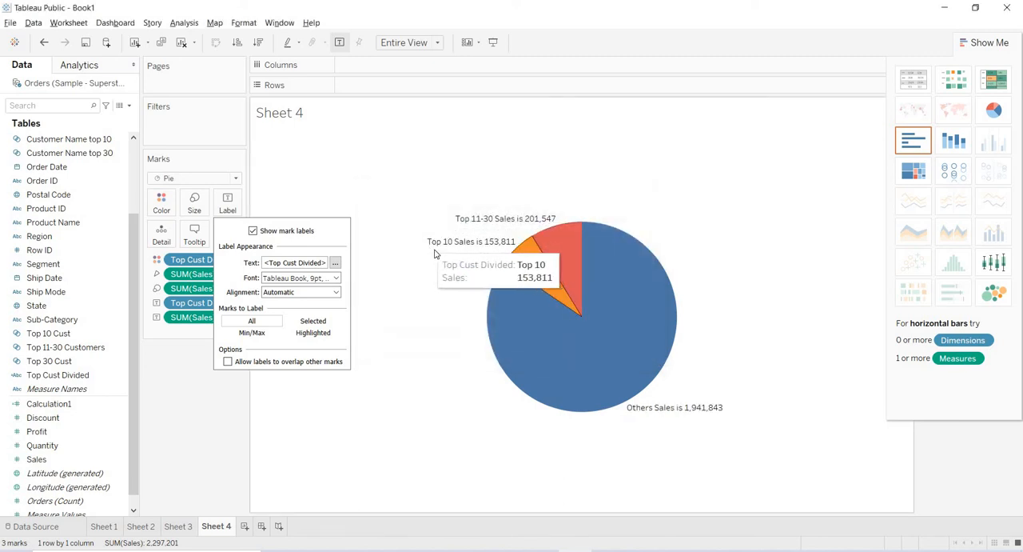
{"action": "left_click", "coordinate": [336, 263]}
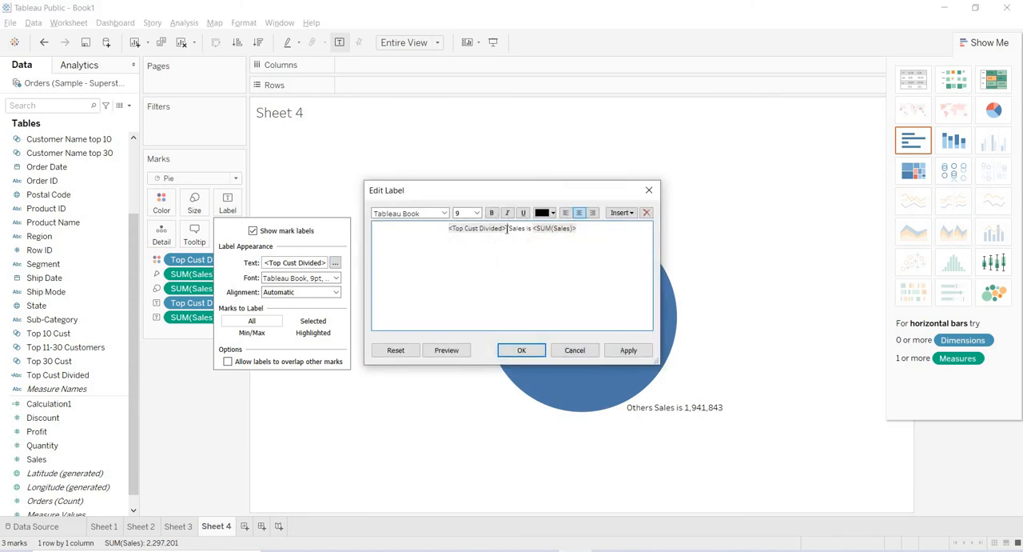
{"action": "type", "text": "Customers"}
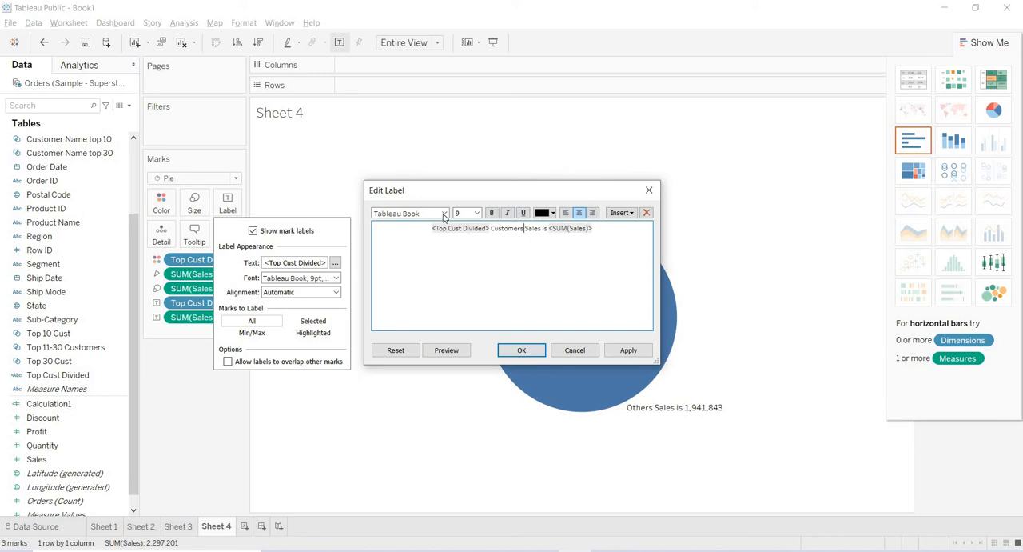
{"action": "left_click", "coordinate": [626, 352]}
{"action": "left_click", "coordinate": [521, 350]}
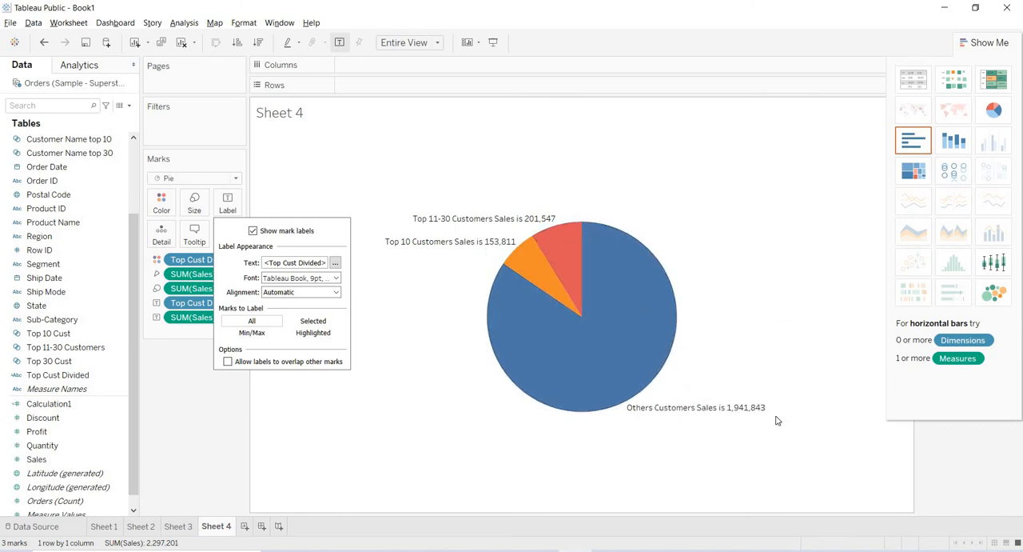
{"action": "left_click", "coordinate": [701, 258]}
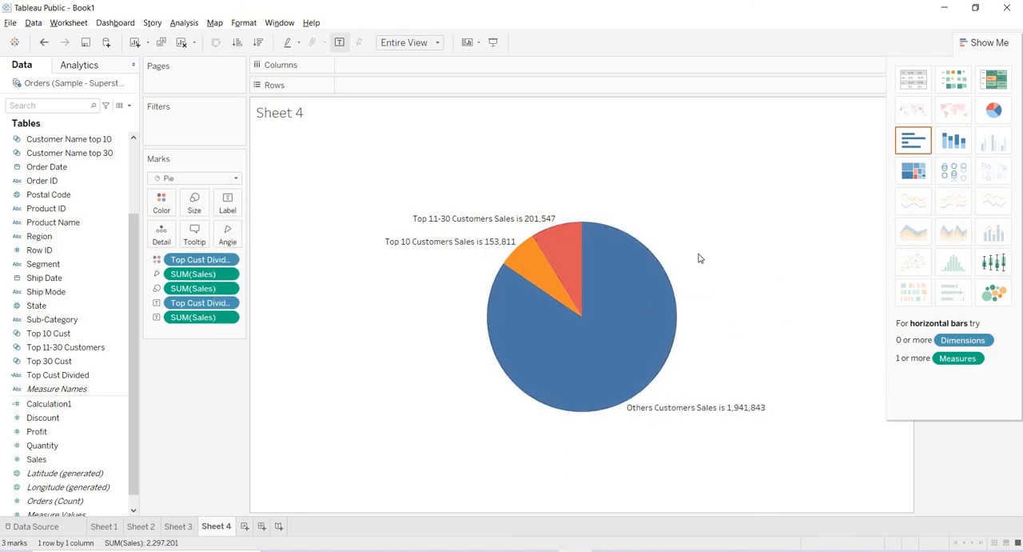
{"action": "left_click", "coordinate": [988, 43]}
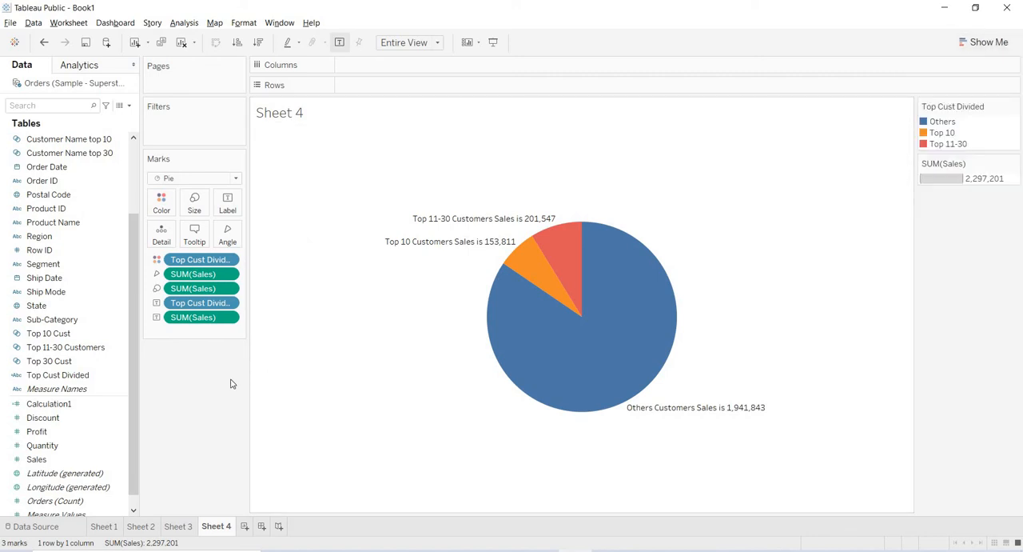
- Review the customer breakdown on Sheet 3, and switch to the web browser to view the Rayapati YouTube channel's videos
{"action": "left_click", "coordinate": [178, 527]}
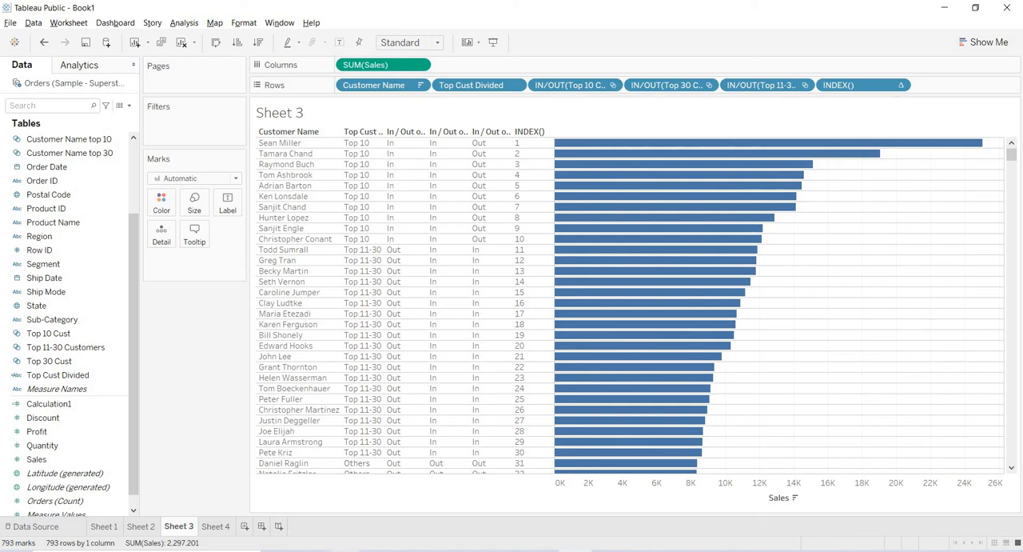
{"action": "mouse_move", "coordinate": [344, 550]}
{"action": "left_click", "coordinate": [344, 508]}
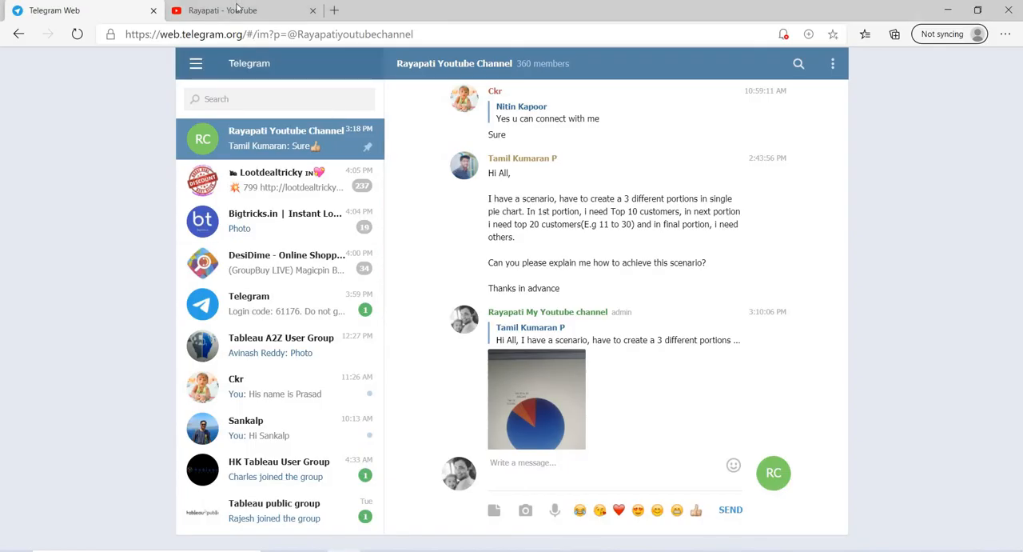
{"action": "left_click", "coordinate": [296, 11]}
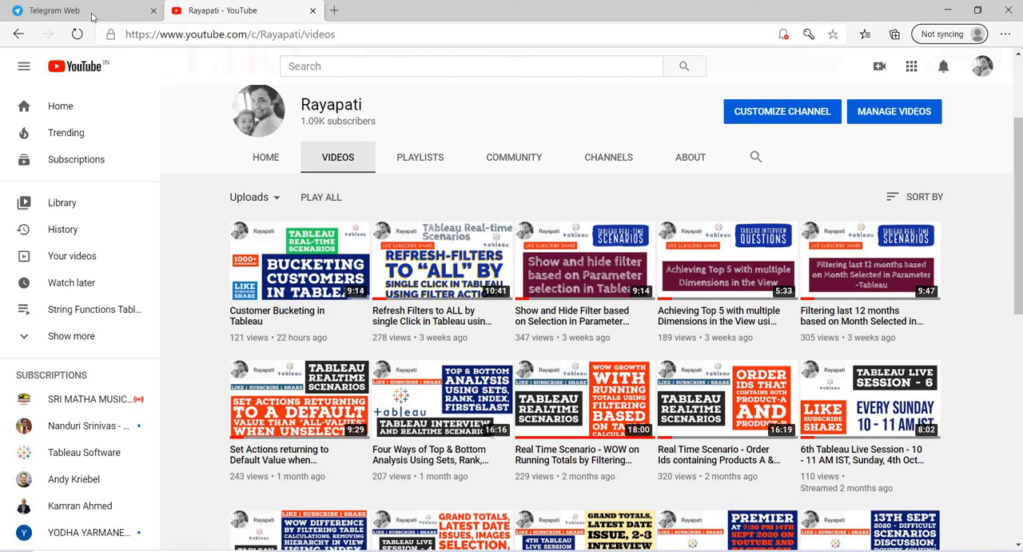
- Switch to Telegram Web and search the chats for "Rayapati youtube channel"
{"action": "left_click", "coordinate": [64, 11]}
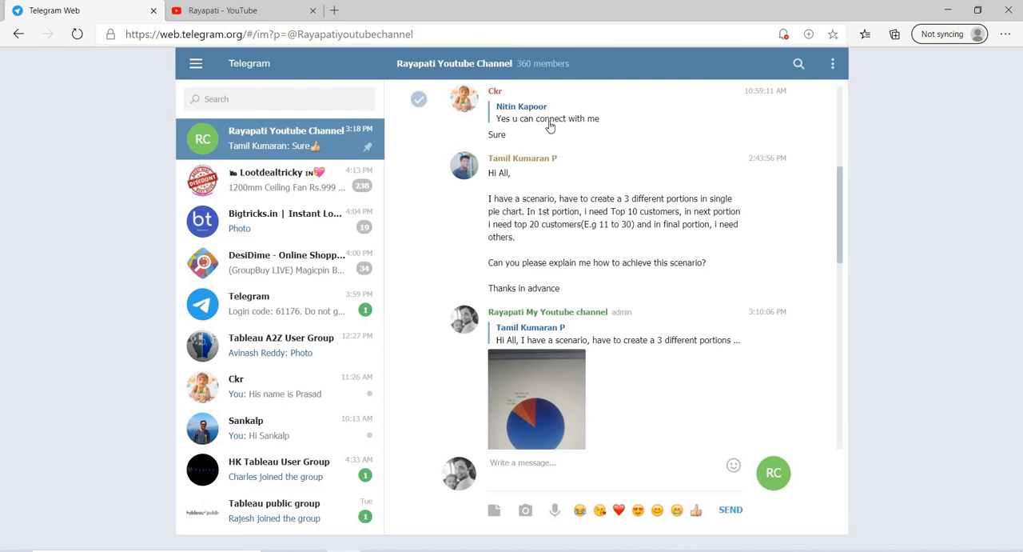
{"action": "left_click", "coordinate": [239, 100]}
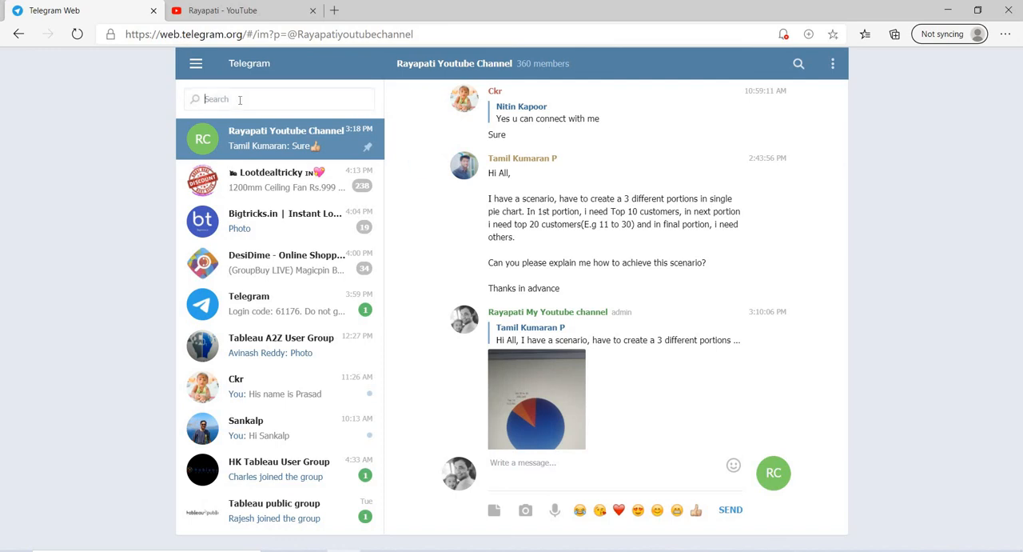
{"action": "type", "text": "Raya"}
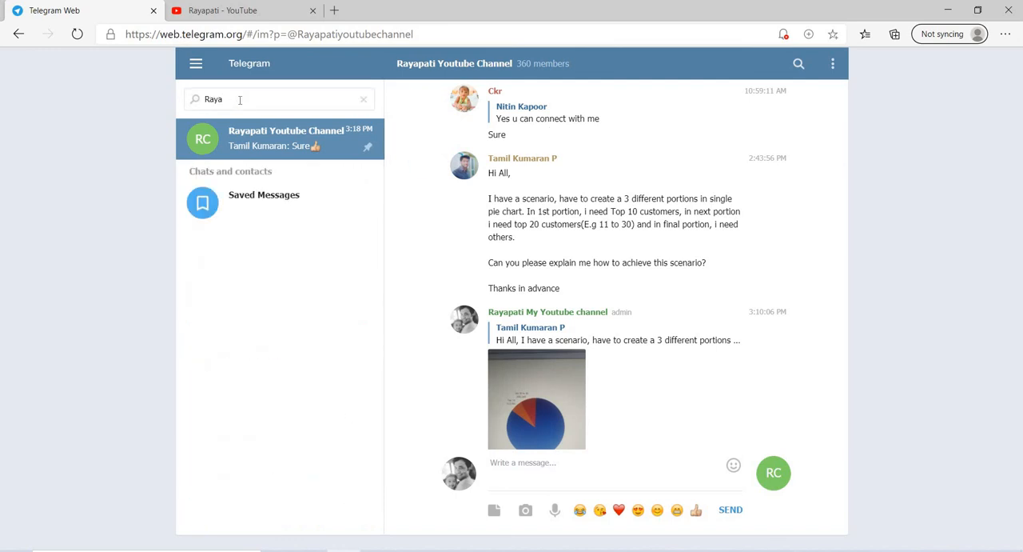
{"action": "type", "text": "pati youtube chanel"}
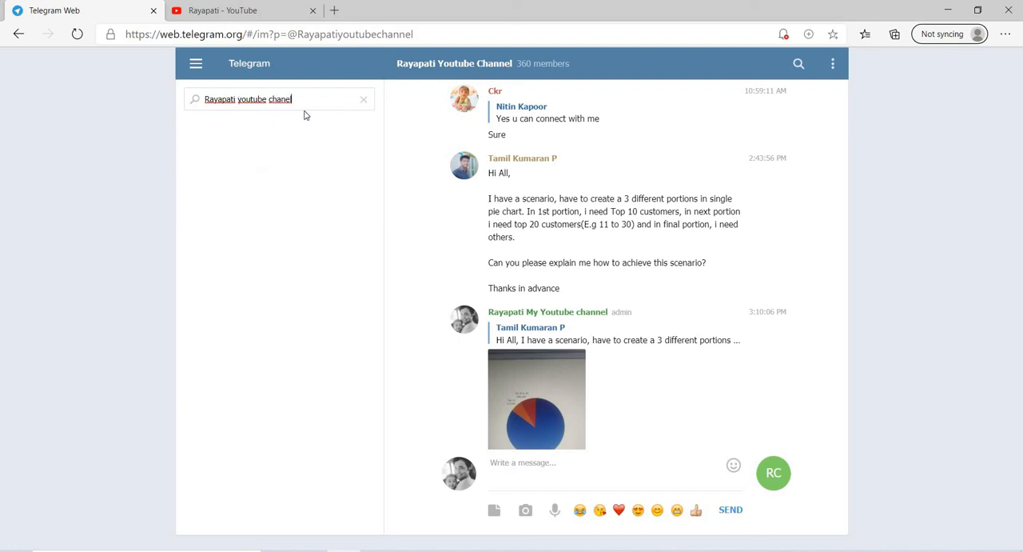
{"action": "key", "text": "BackSpace"}
{"action": "key", "text": "BackSpace"}
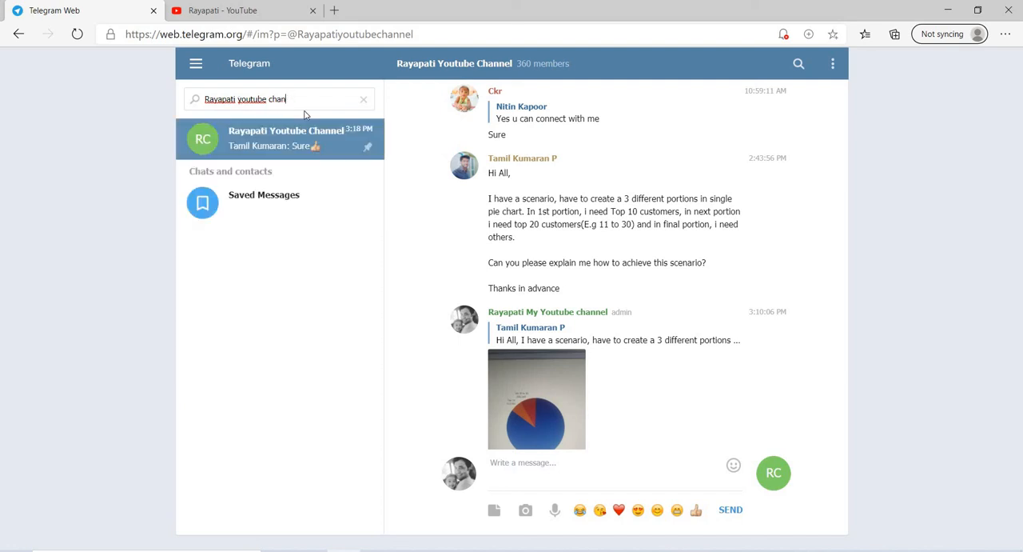
{"action": "type", "text": "nel"}
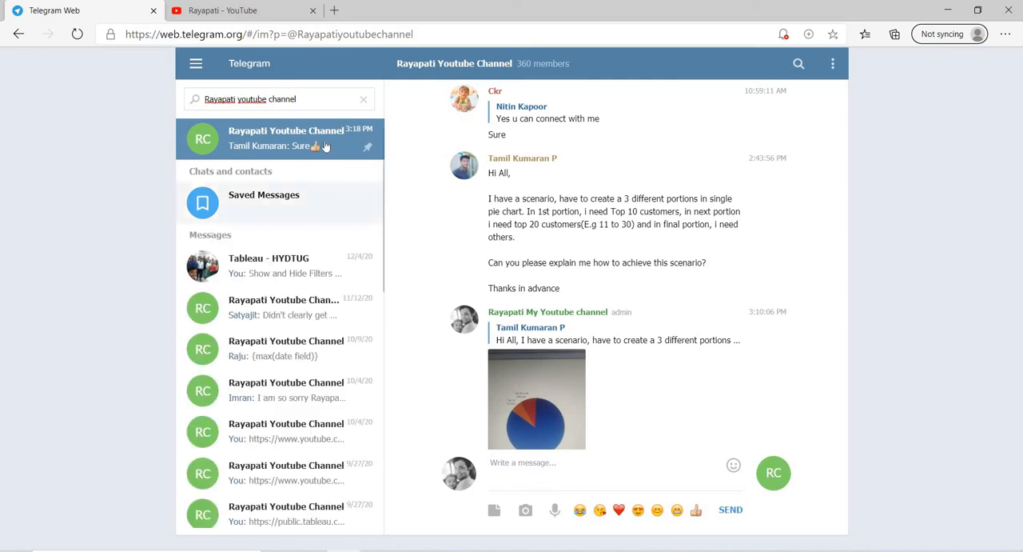